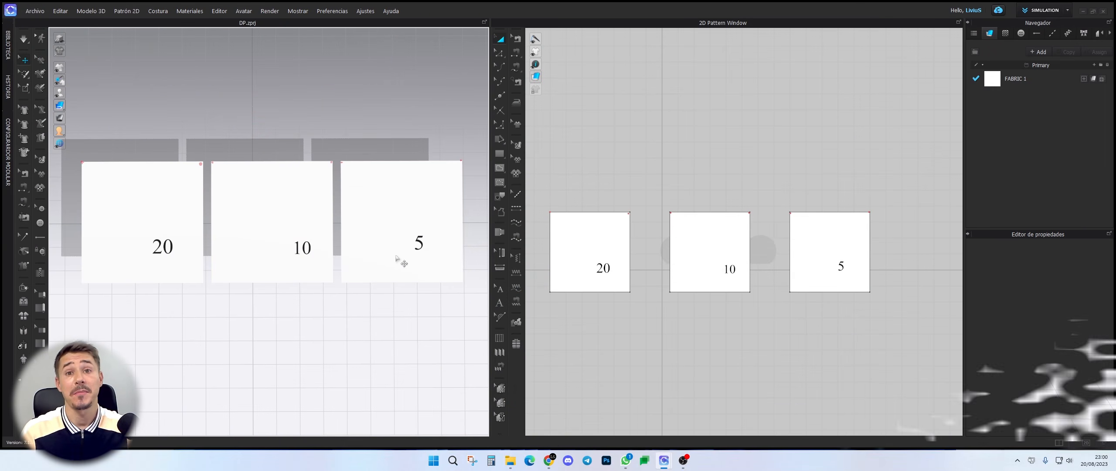
mouse_move(328, 238)
right_down()
mouse_move(321, 227)
mouse_move(322, 249)
right_up()
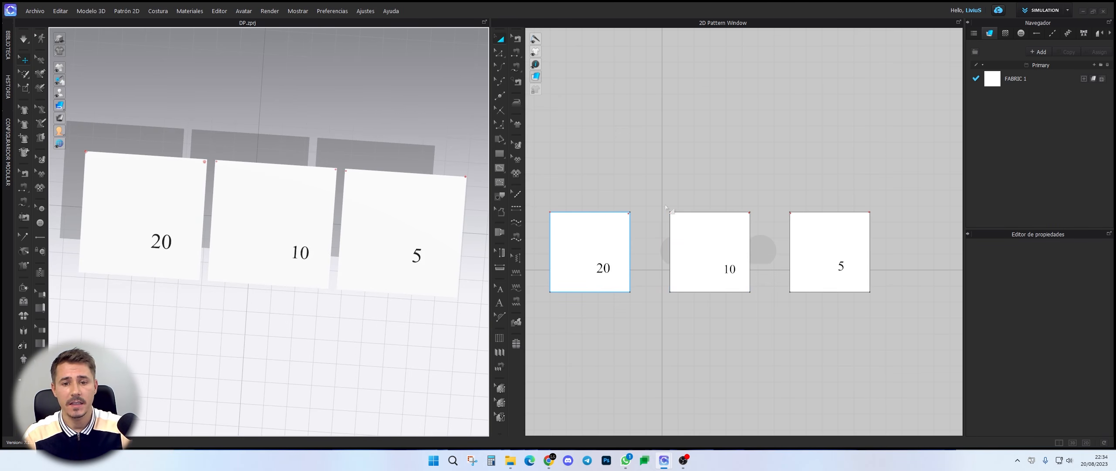
mouse_move(443, 303)
right_down()
mouse_move(449, 289)
mouse_move(438, 289)
mouse_move(447, 292)
right_up()
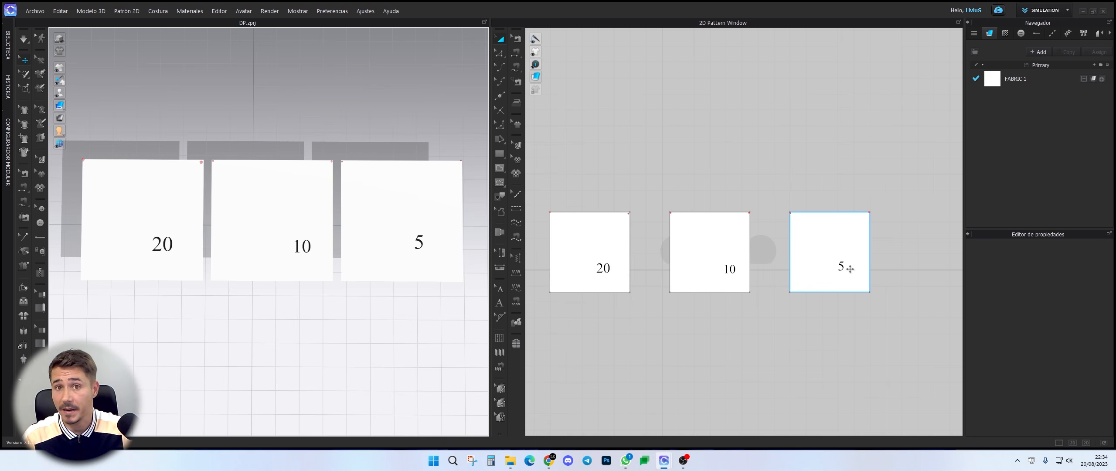
right_drag(344, 270, 340, 236)
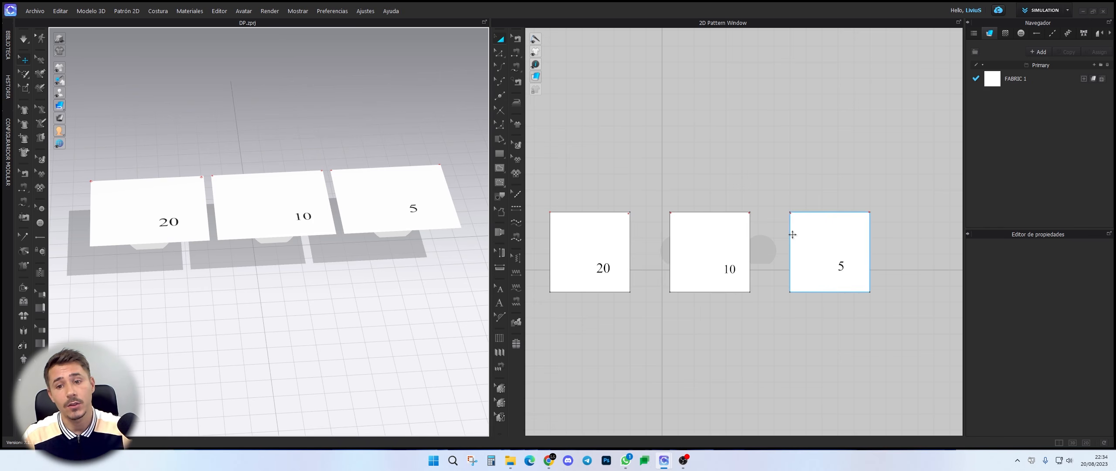
scroll(791, 231, down, 5)
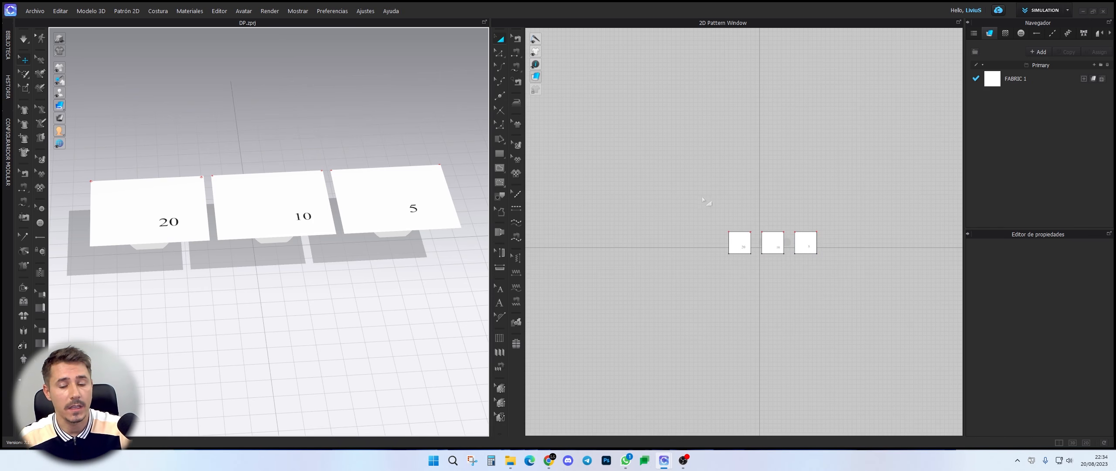
Step: Examine the material and physical properties of FABRIC 1, which is assigned to all three squares
click(994, 82)
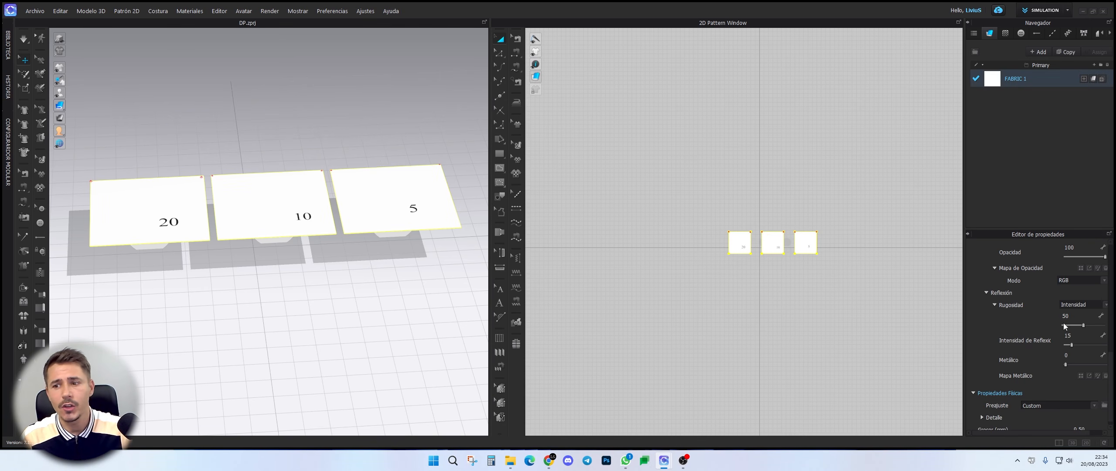
scroll(1038, 323, up, 10)
scroll(1046, 321, down, 10)
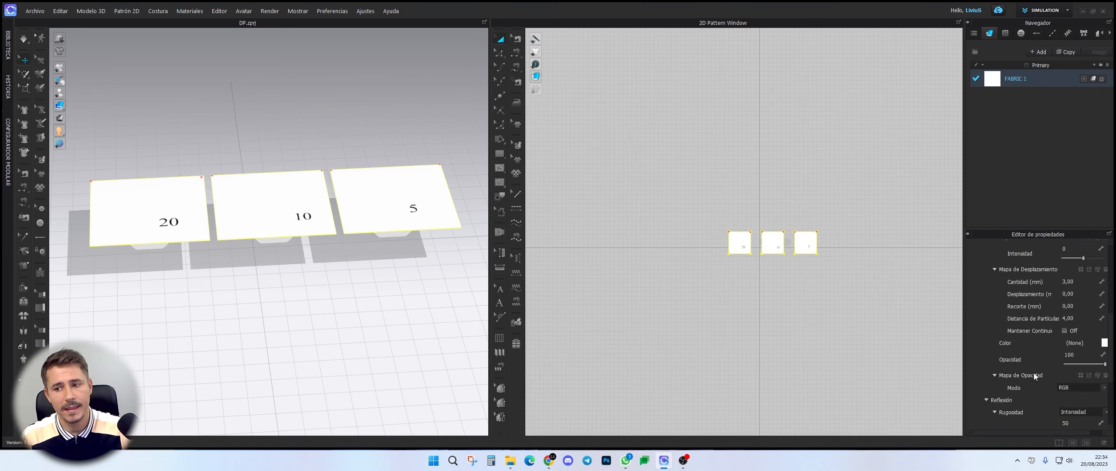
scroll(743, 244, up, 5)
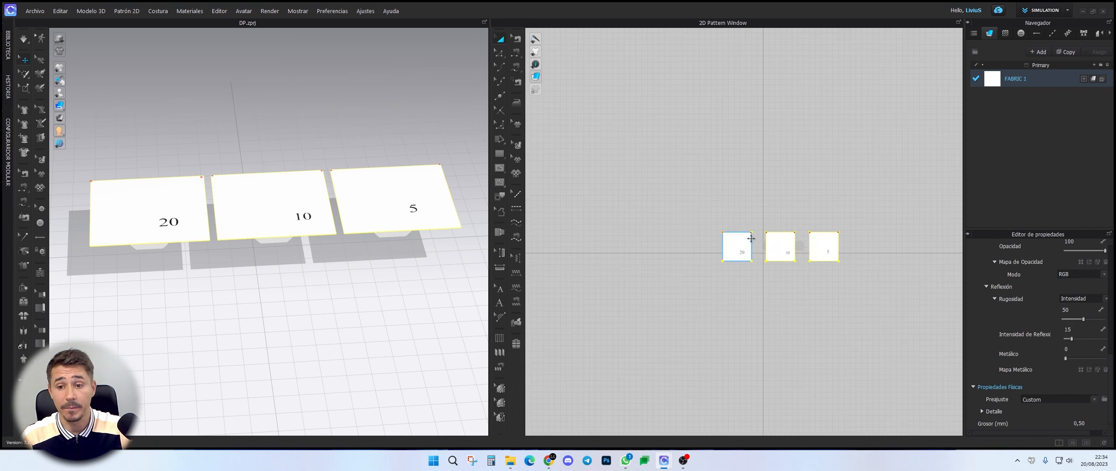
Step: Check the particle distance in the simulation properties of the squares labelled 20, 10 and 5, one after another
click(727, 250)
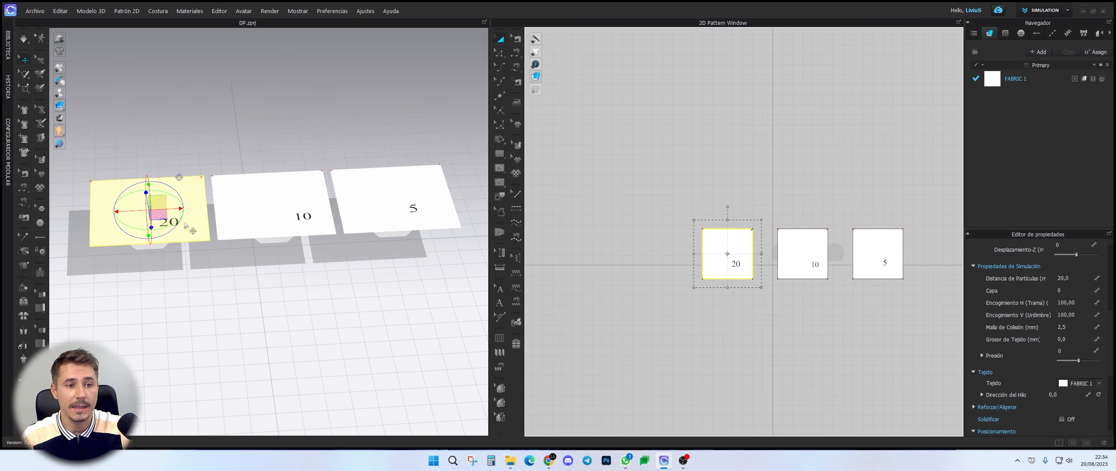
scroll(1067, 284, up, 5)
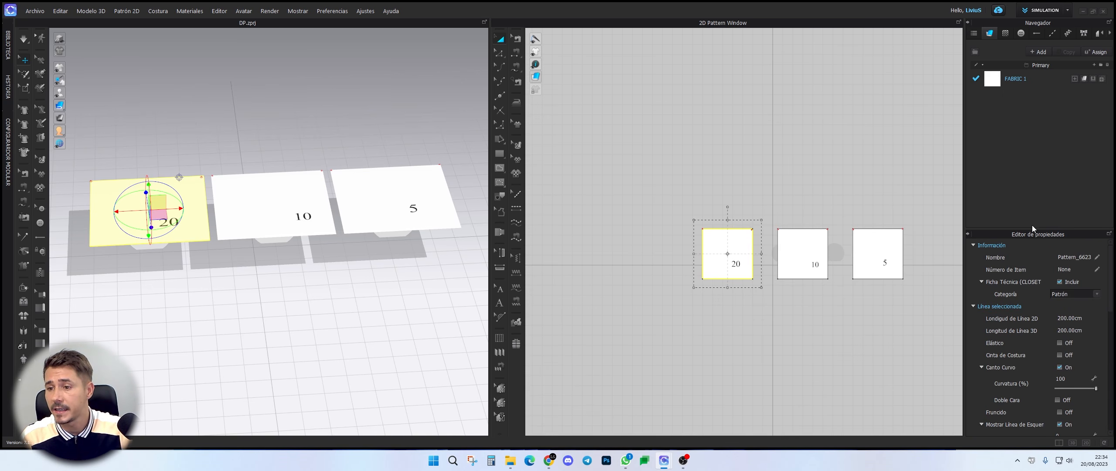
scroll(1009, 276, down, 5)
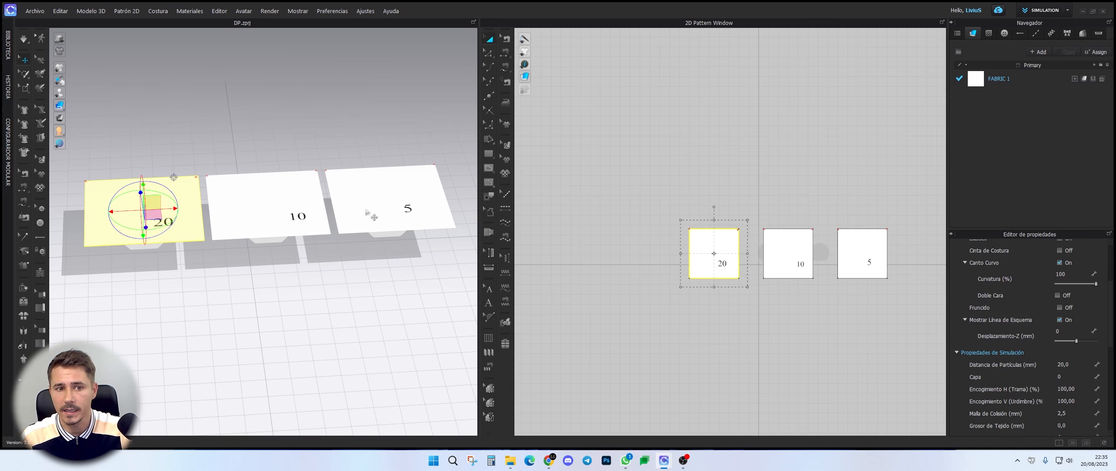
click(288, 213)
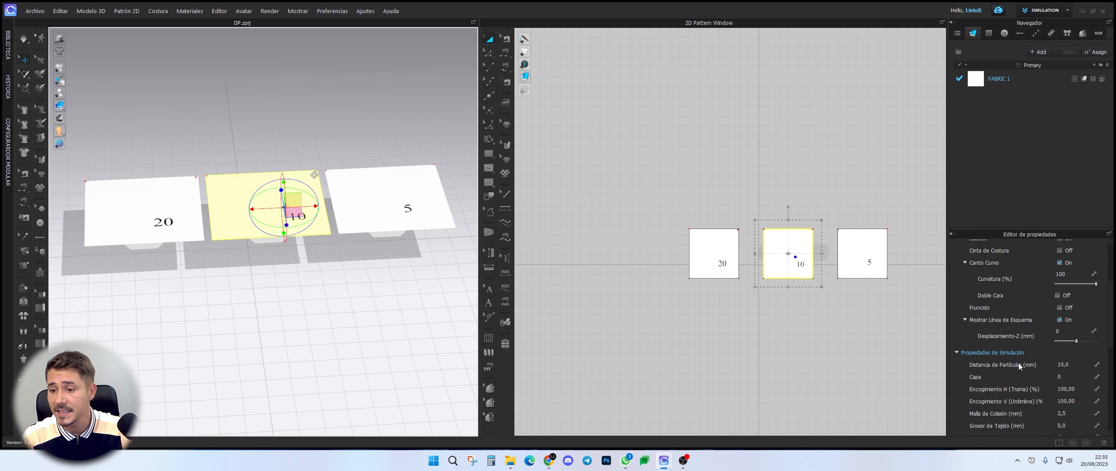
click(397, 217)
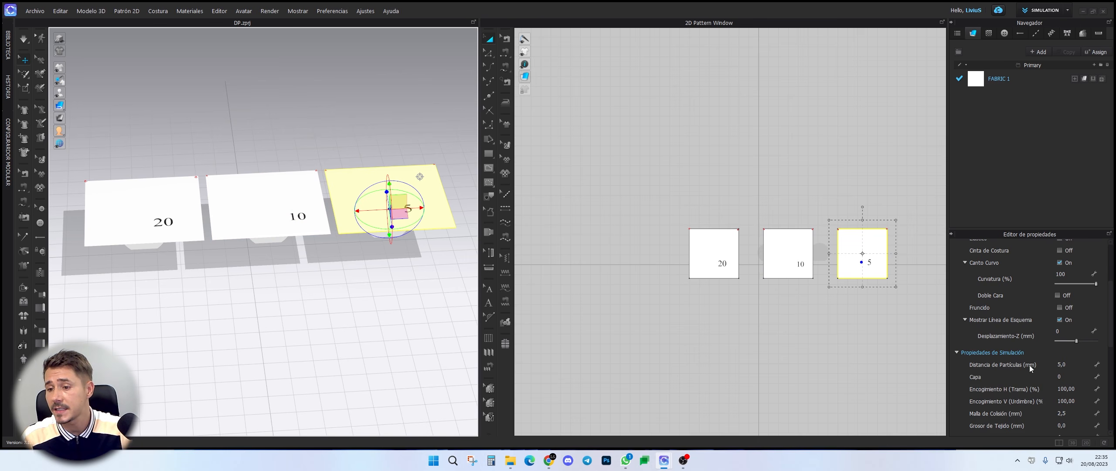
Step: Review the FABRIC 1 properties once more, down to the physical properties preset and thickness
click(1003, 79)
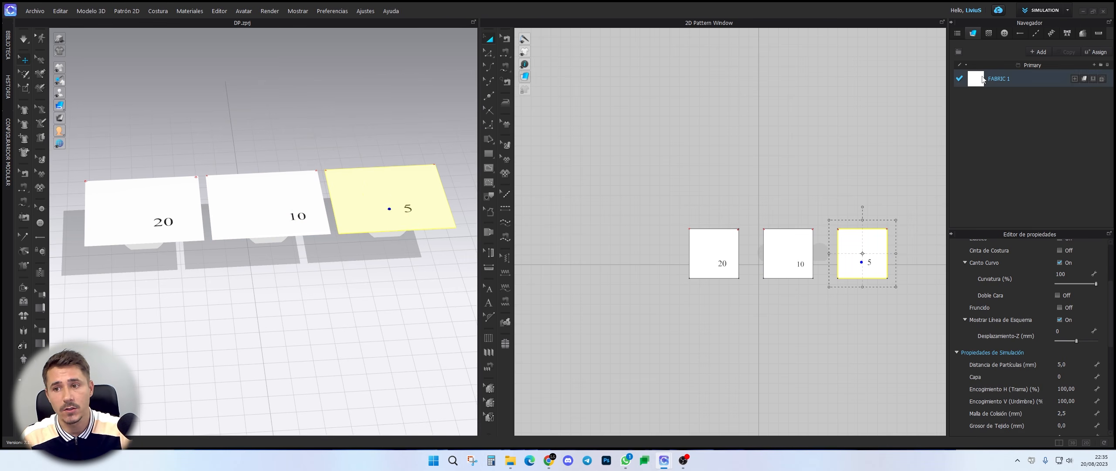
scroll(1025, 277, up, 3)
scroll(1003, 278, down, 10)
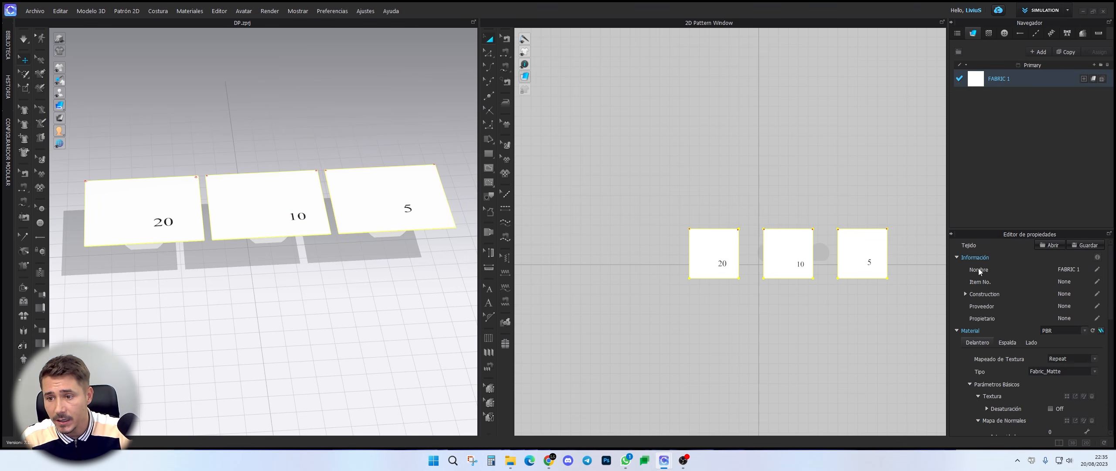
scroll(989, 345, down, 1)
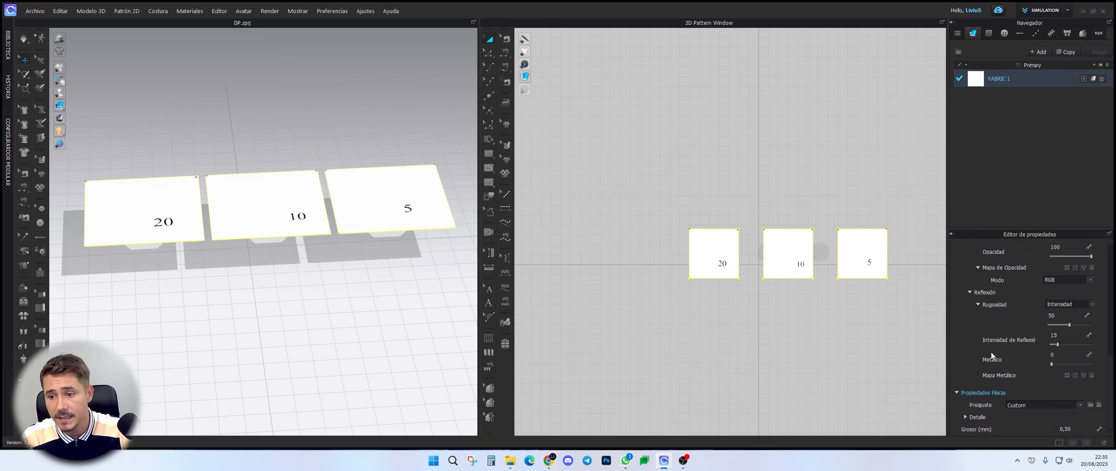
Step: Switch the 3D garment display to mesh and show only the 3D window in the layout
right_drag(390, 354, 379, 349)
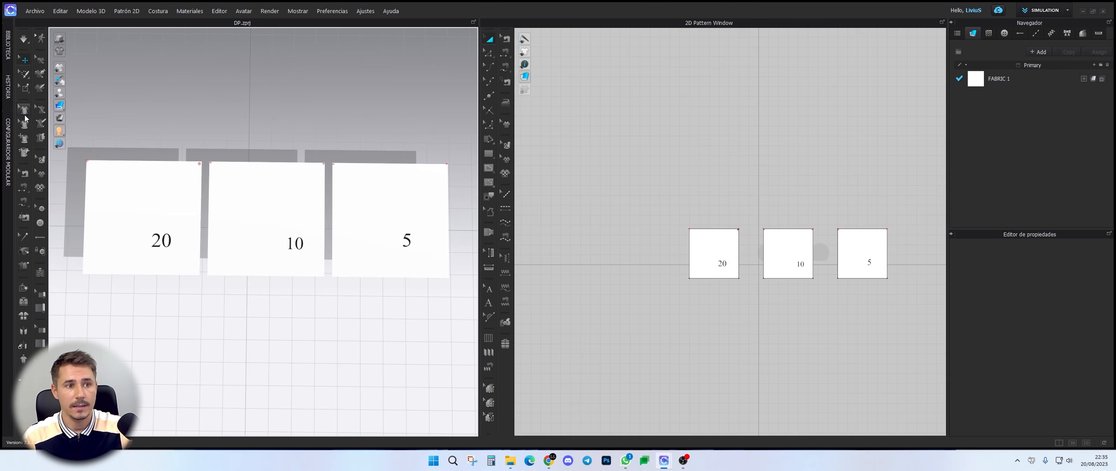
mouse_move(64, 107)
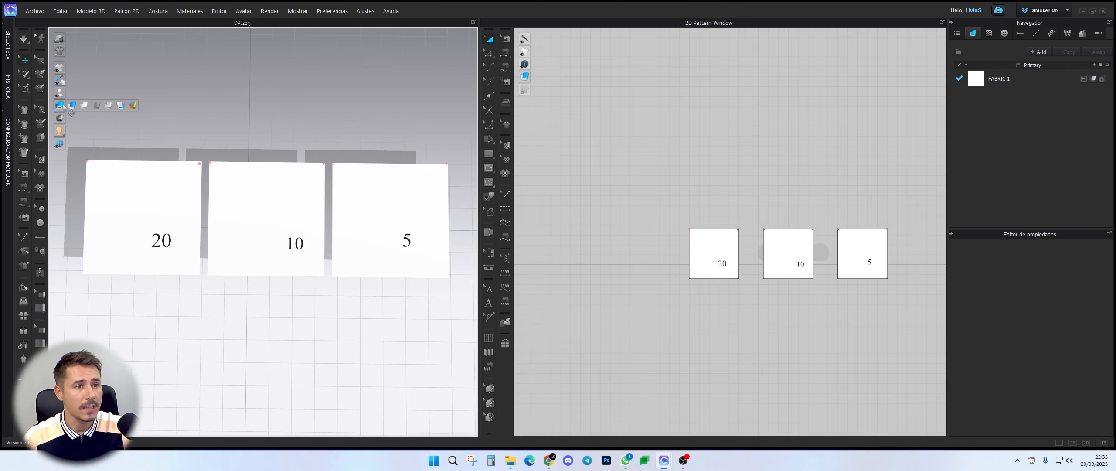
click(109, 106)
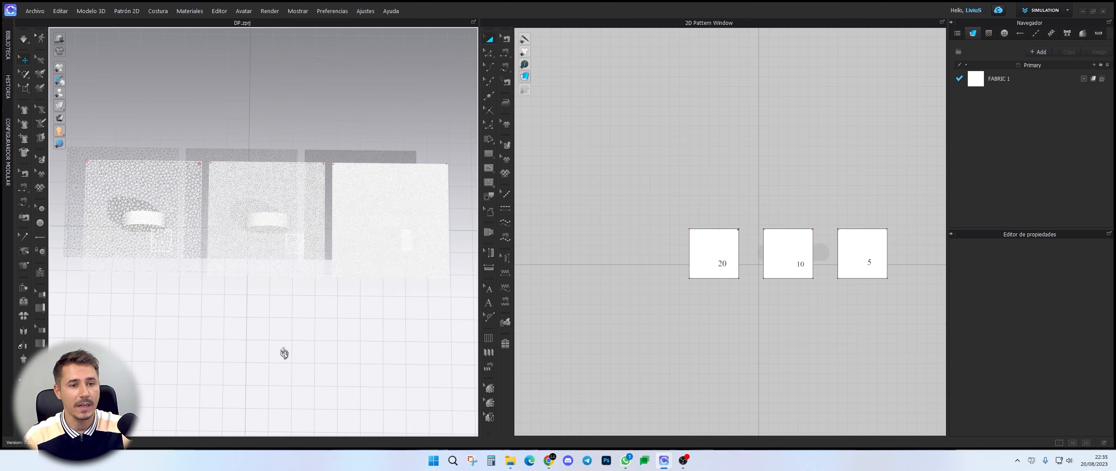
right_drag(285, 353, 285, 319)
scroll(244, 263, up, 3)
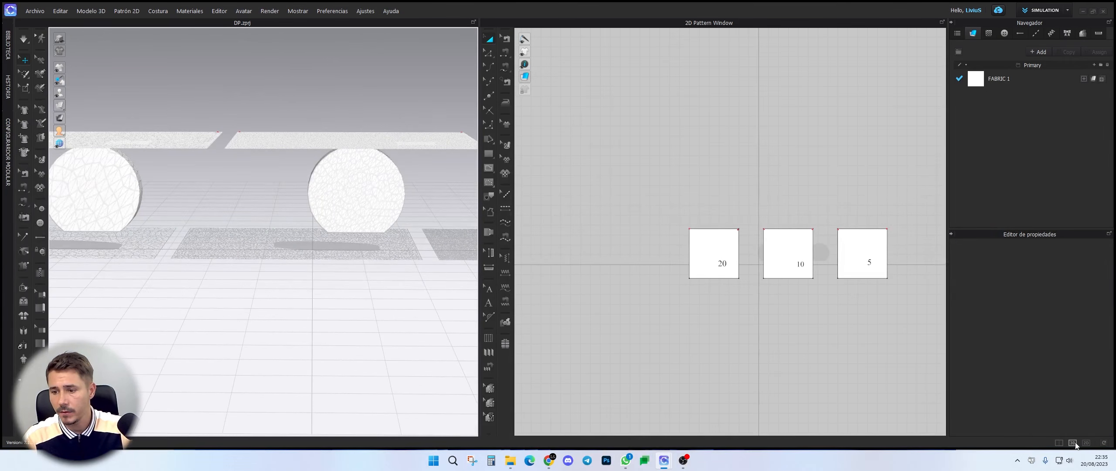
click(1073, 442)
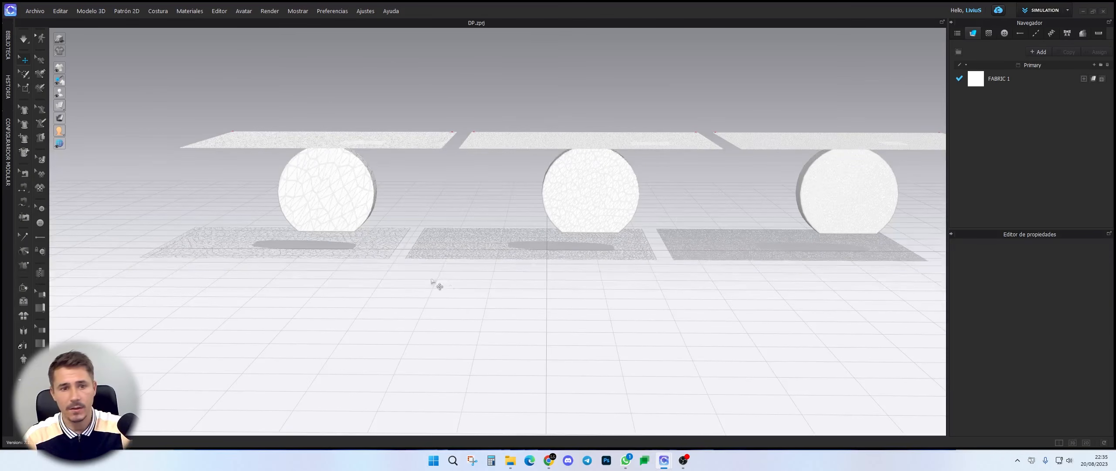
Step: Compare the mesh density of the three squares up close from several angles
right_drag(474, 267, 364, 274)
scroll(364, 274, up, 6)
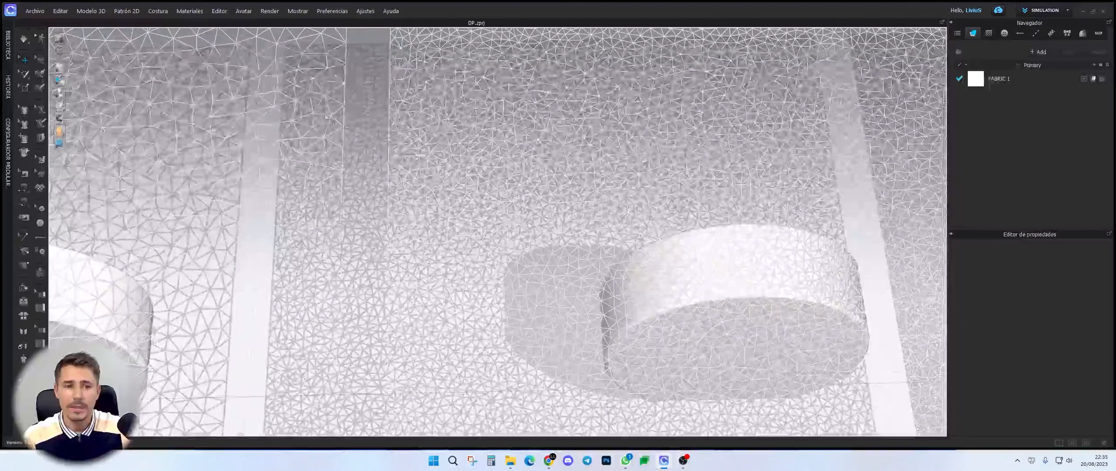
right_drag(326, 116, 382, 155)
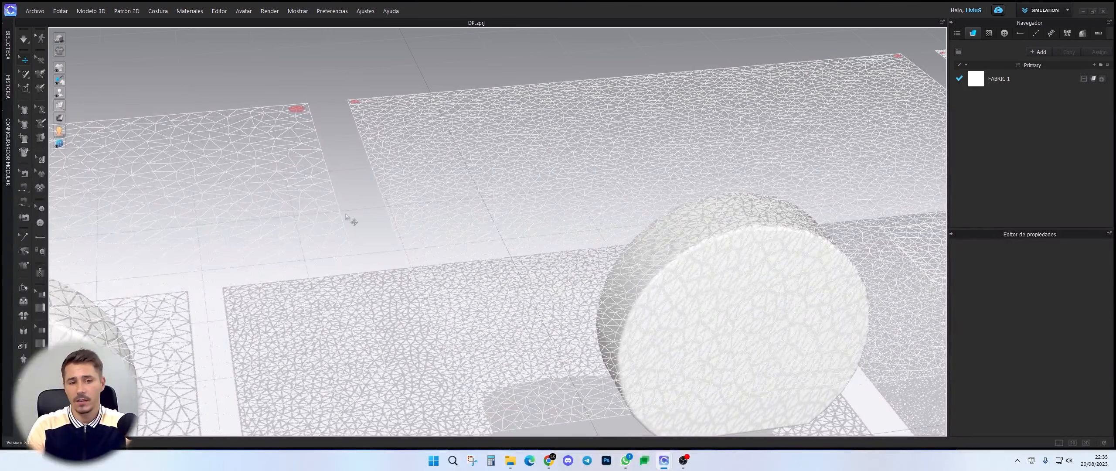
scroll(236, 226, down, 2)
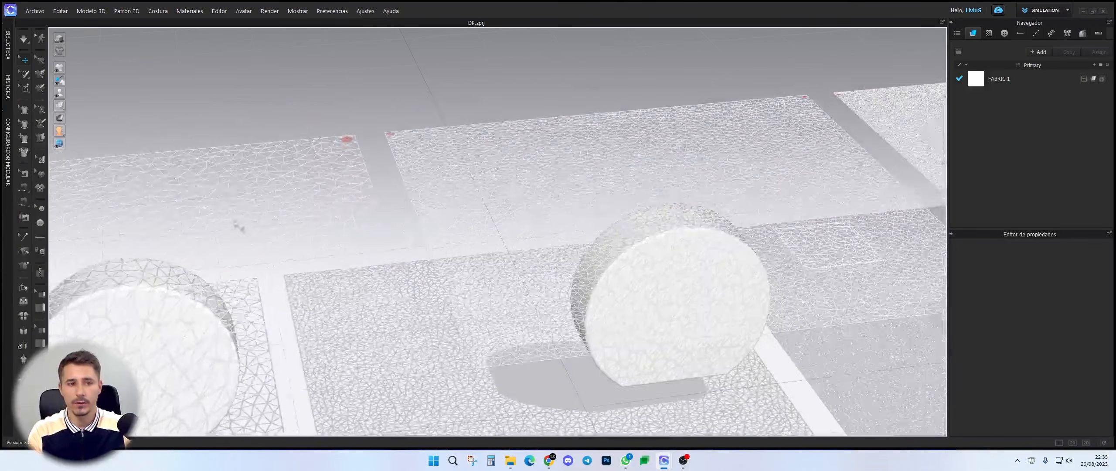
right_drag(236, 226, 234, 259)
scroll(234, 259, up, 3)
scroll(249, 188, down, 2)
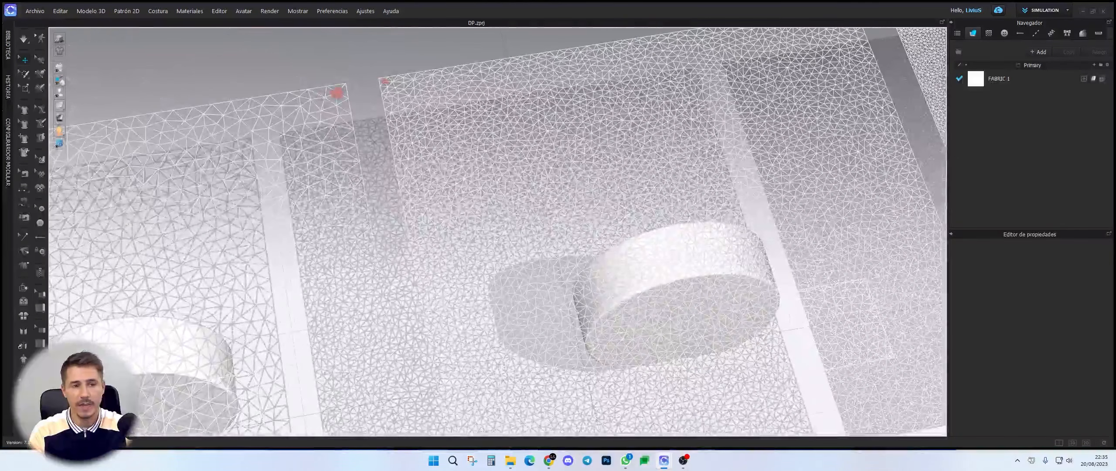
Step: Turn off shadows in the 3D window and examine the meshes of the squares labelled 20 and 10 above the cylinders
mouse_move(68, 136)
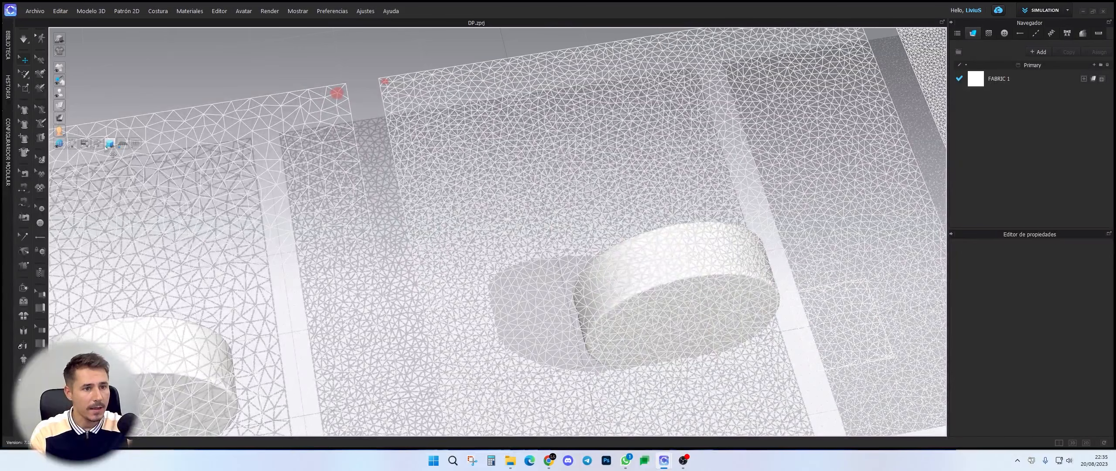
click(109, 145)
scroll(345, 233, down, 2)
middle_drag(345, 233, 390, 150)
right_drag(389, 151, 398, 175)
scroll(398, 176, up, 2)
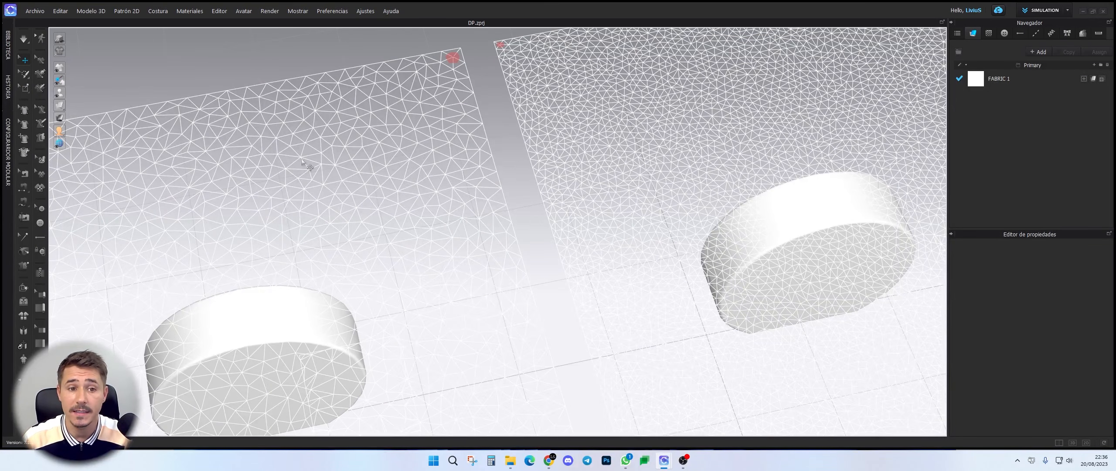
scroll(401, 292, down, 3)
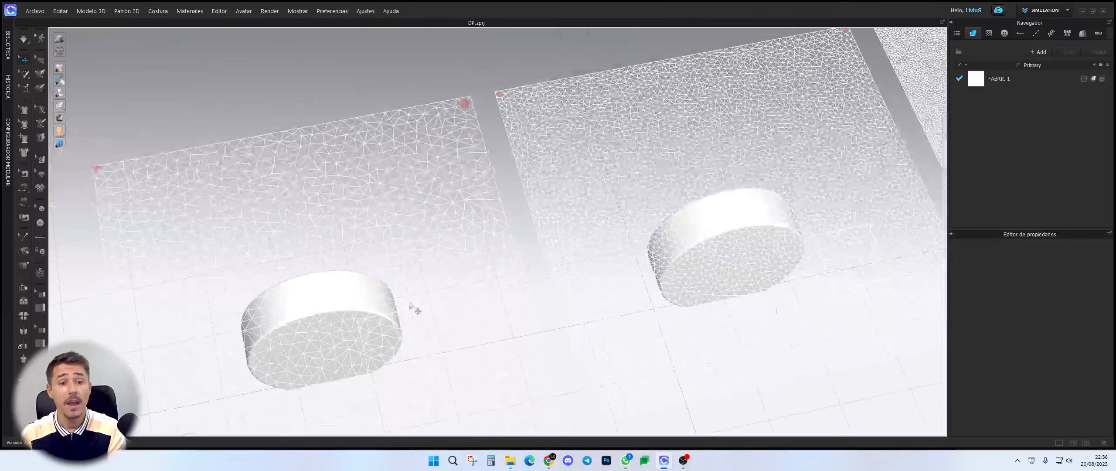
right_drag(413, 306, 377, 247)
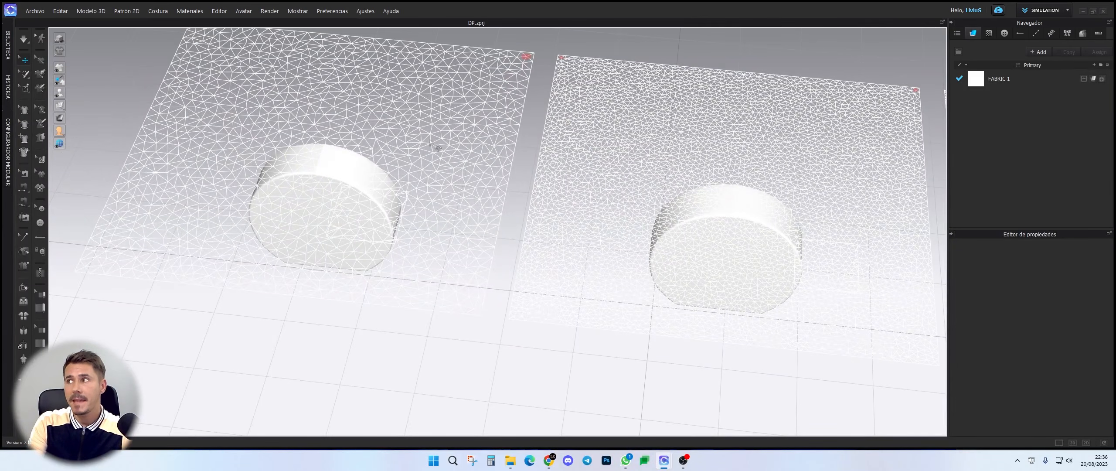
mouse_move(563, 193)
right_down()
mouse_move(573, 160)
mouse_move(586, 164)
mouse_move(550, 197)
right_up()
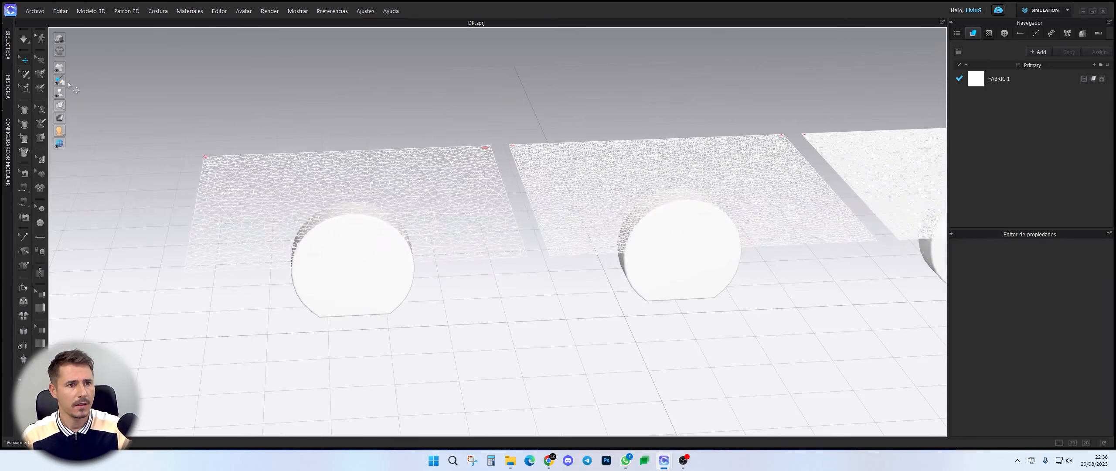
Step: Return the 3D garment display from mesh to the solid textured surface and frame all three squares
mouse_move(60, 105)
click(113, 107)
scroll(567, 280, down, 3)
middle_drag(580, 279, 574, 275)
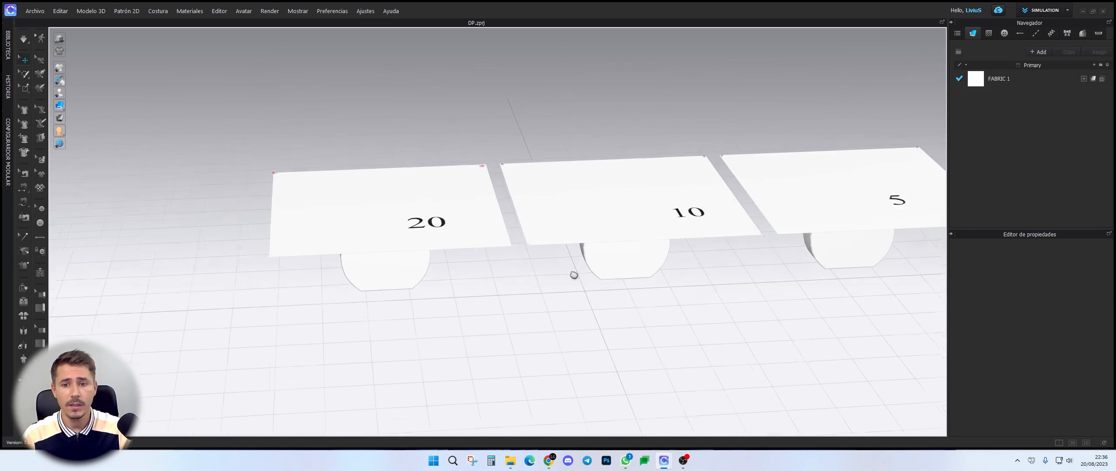
right_drag(573, 274, 543, 319)
Step: Run the simulation until the three squares drape over the cylinders, stop it, and compare the folds from front and back
key(space)
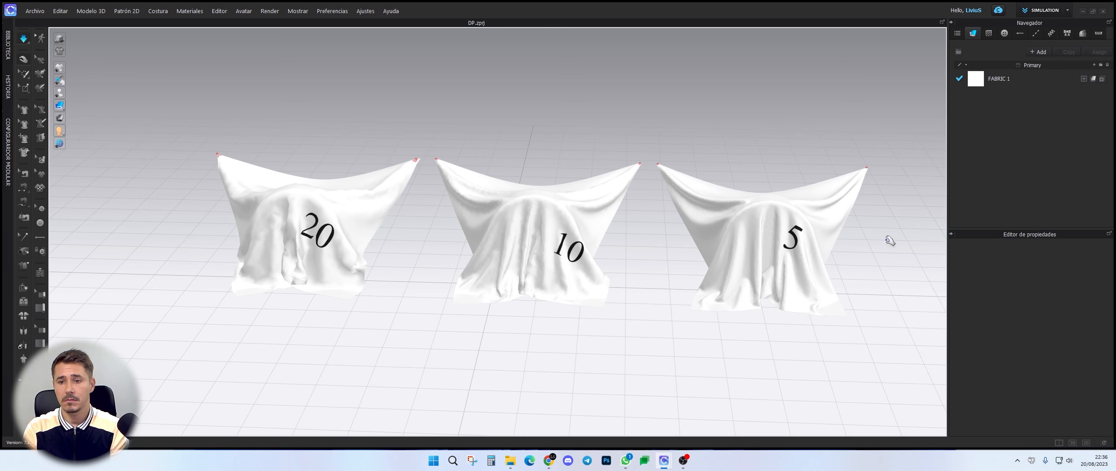
key(space)
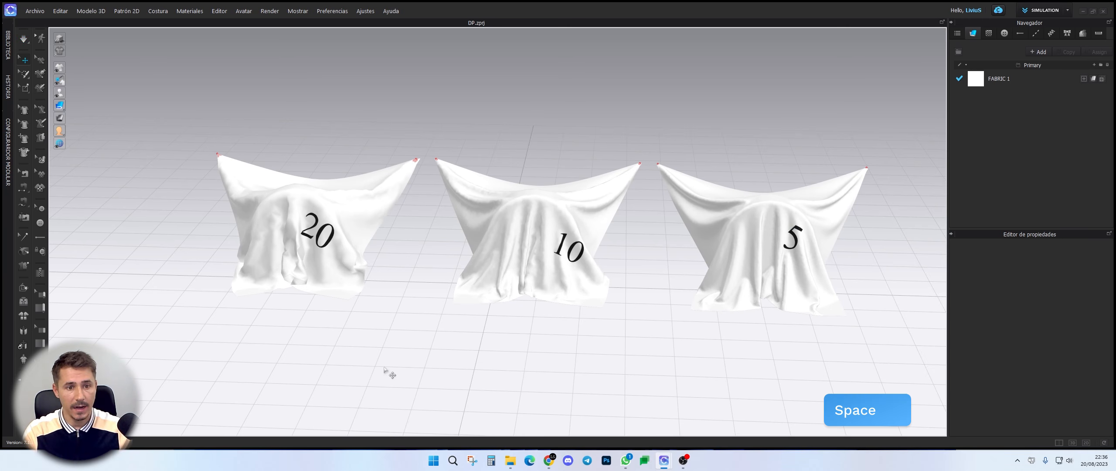
right_drag(386, 374, 419, 349)
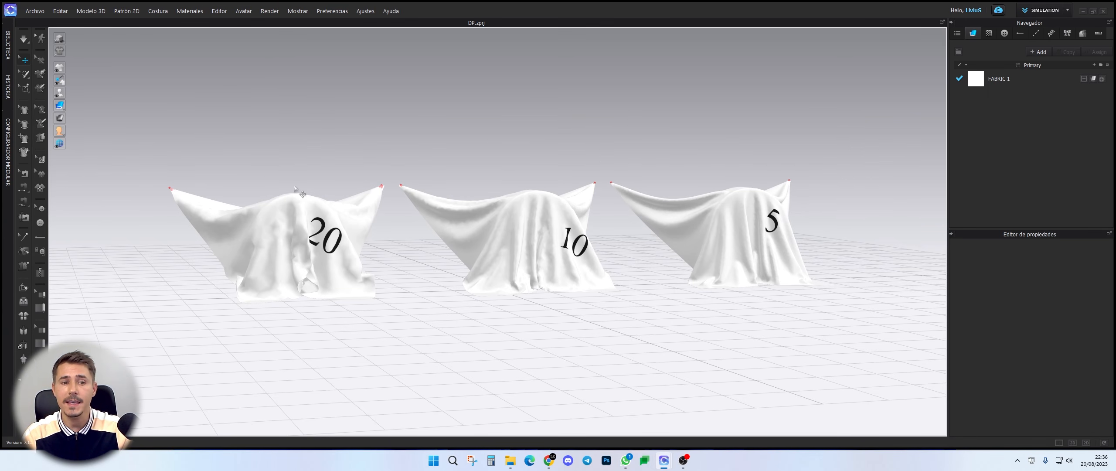
right_drag(320, 330, 443, 251)
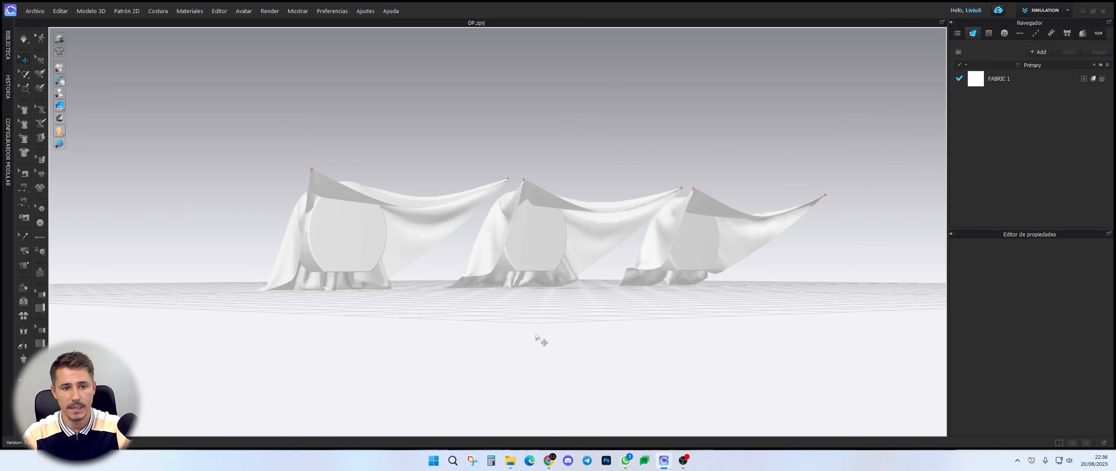
mouse_move(536, 336)
right_down()
mouse_move(673, 339)
mouse_move(627, 259)
mouse_move(470, 268)
mouse_move(523, 366)
mouse_move(531, 351)
right_up()
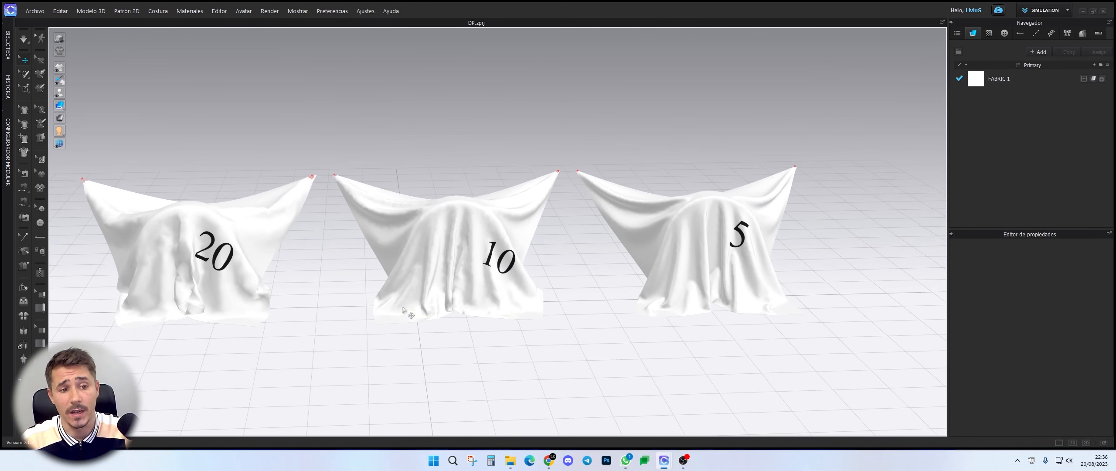
Step: Display the draped squares as mesh to compare their density, return them to the textured surface, and examine the folds
mouse_move(67, 114)
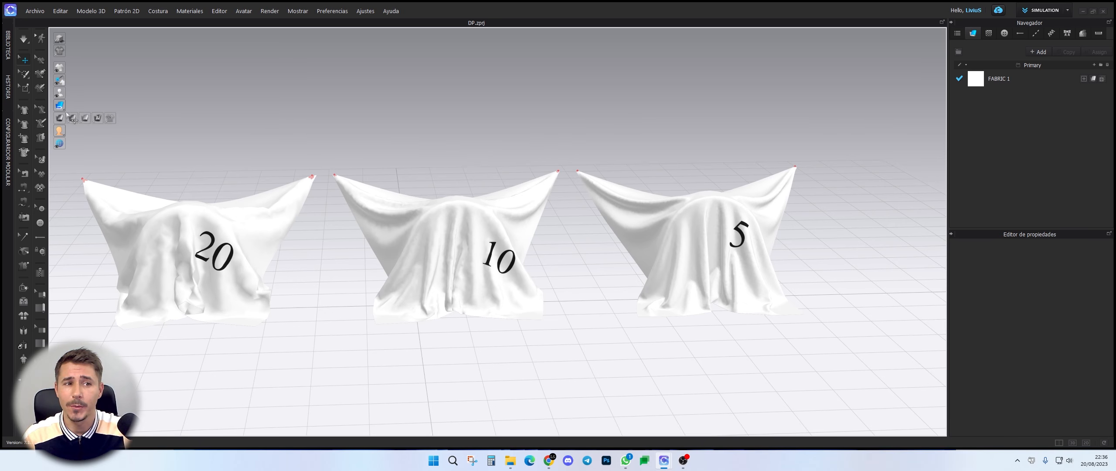
click(110, 117)
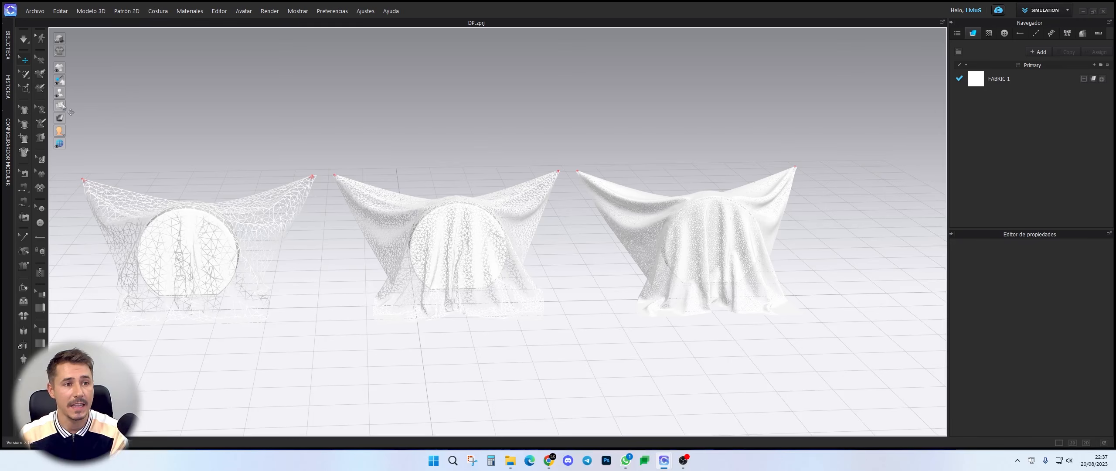
mouse_move(60, 106)
click(109, 106)
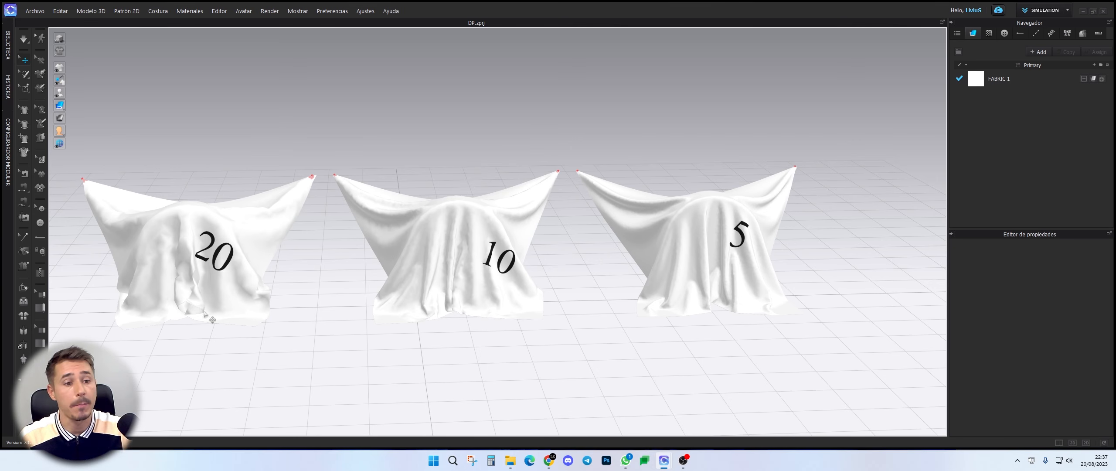
scroll(201, 308, up, 4)
scroll(197, 298, down, 3)
middle_drag(197, 298, 383, 287)
right_drag(383, 287, 377, 284)
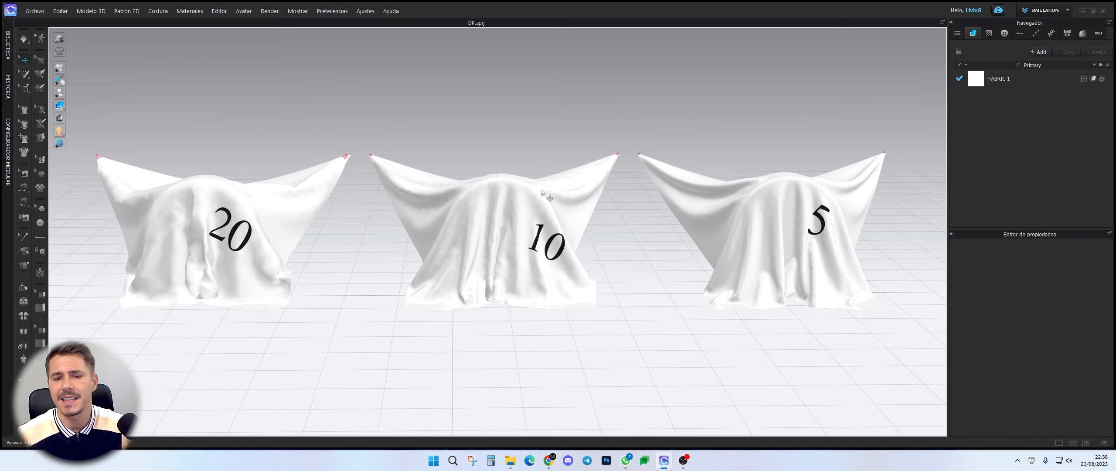
Step: Set the standard particle distance for 2D patterns to 10 in the user preferences
click(365, 11)
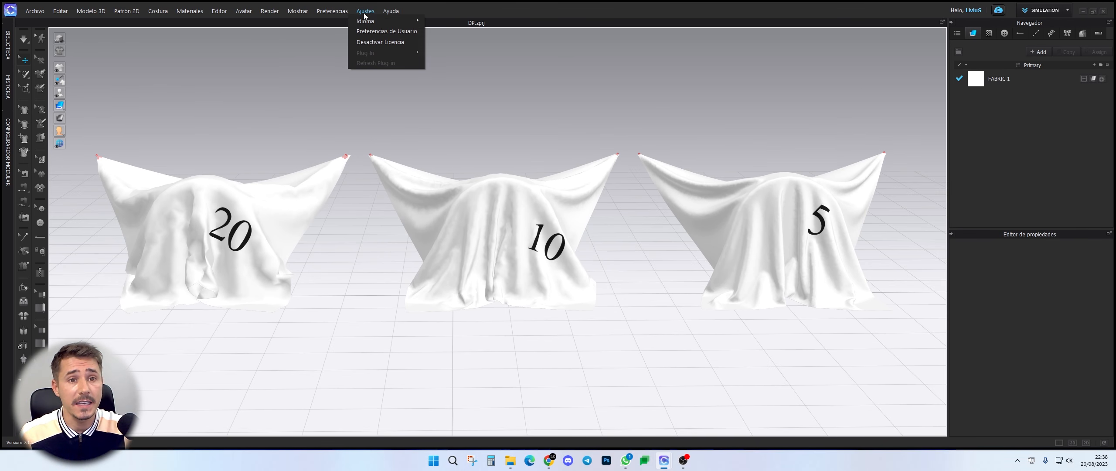
click(384, 33)
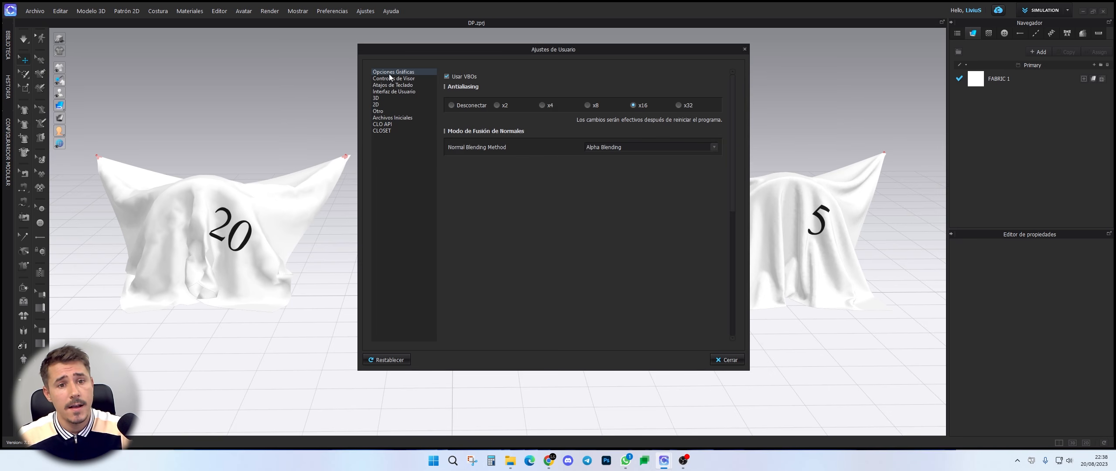
click(376, 104)
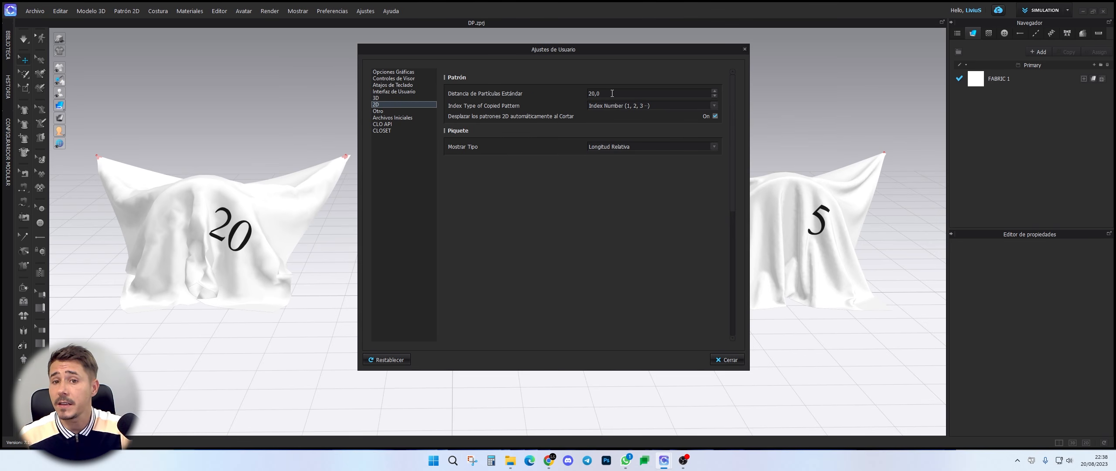
double_click(594, 94)
text(10)
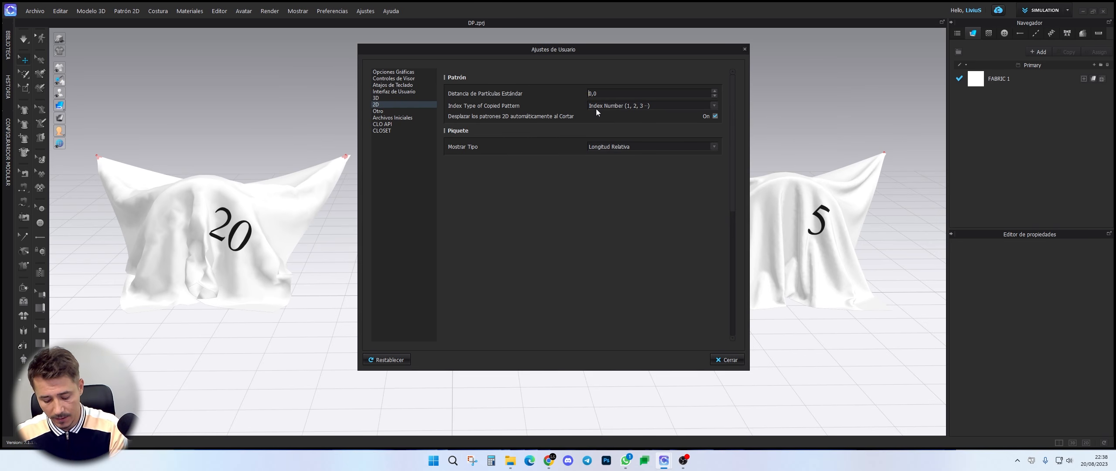
key(Return)
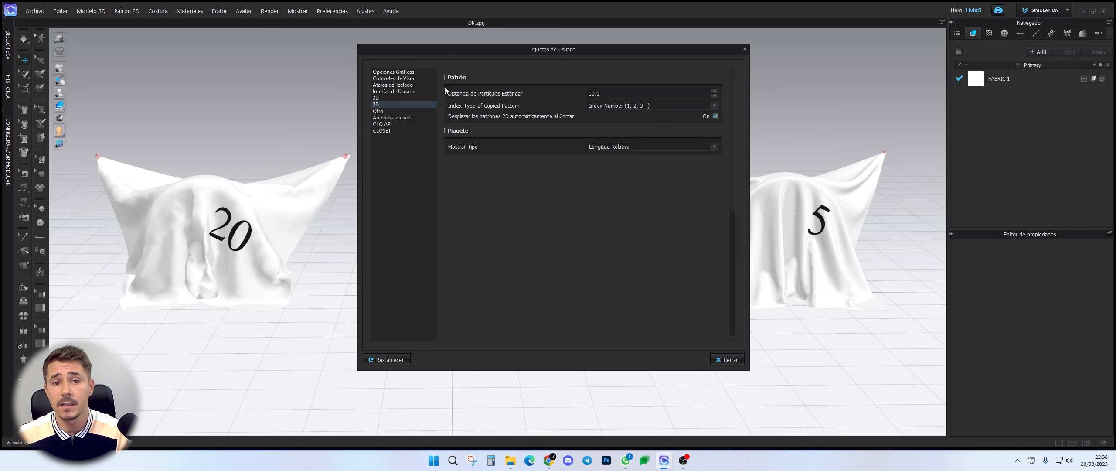
Step: Restore the standard particle distance to 20 and close the user preferences
key(BackSpace)
text(2)
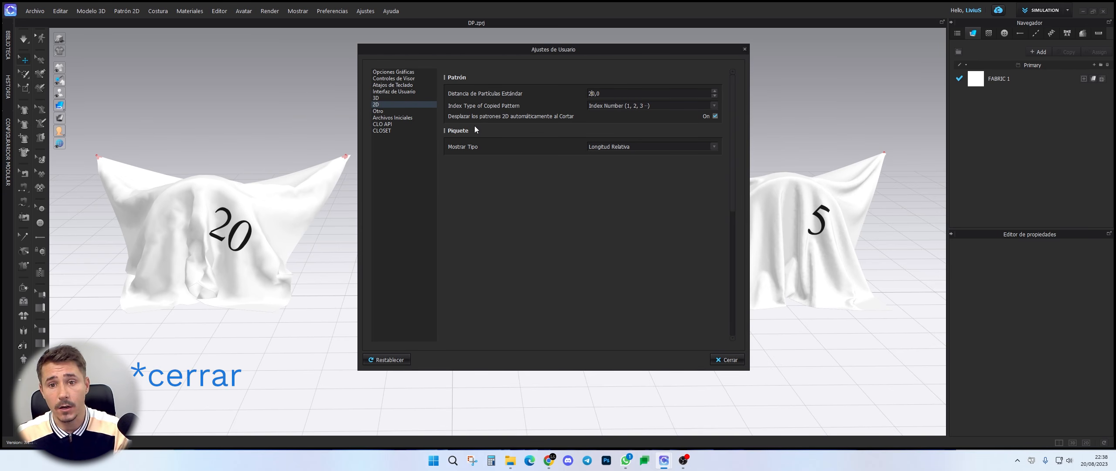
click(729, 360)
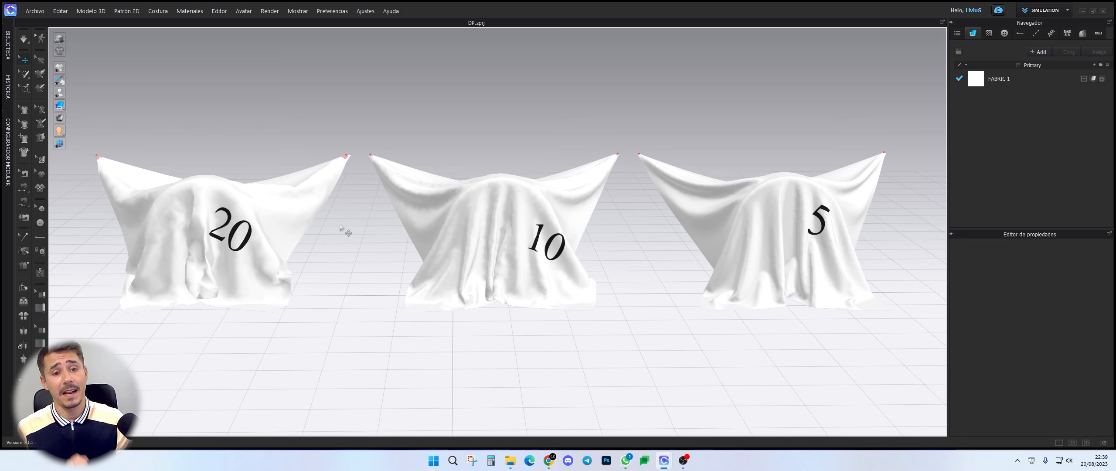
Step: Display the garments as mesh and compare the triangle density of the three draped squares up close and side by side
click(59, 105)
click(112, 107)
scroll(436, 222, up, 4)
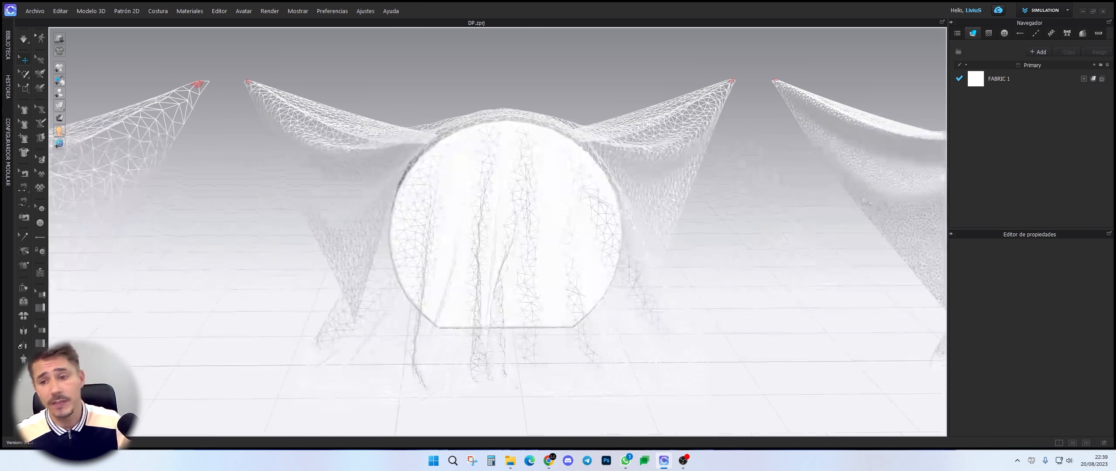
middle_drag(434, 220, 627, 242)
scroll(670, 235, up, 4)
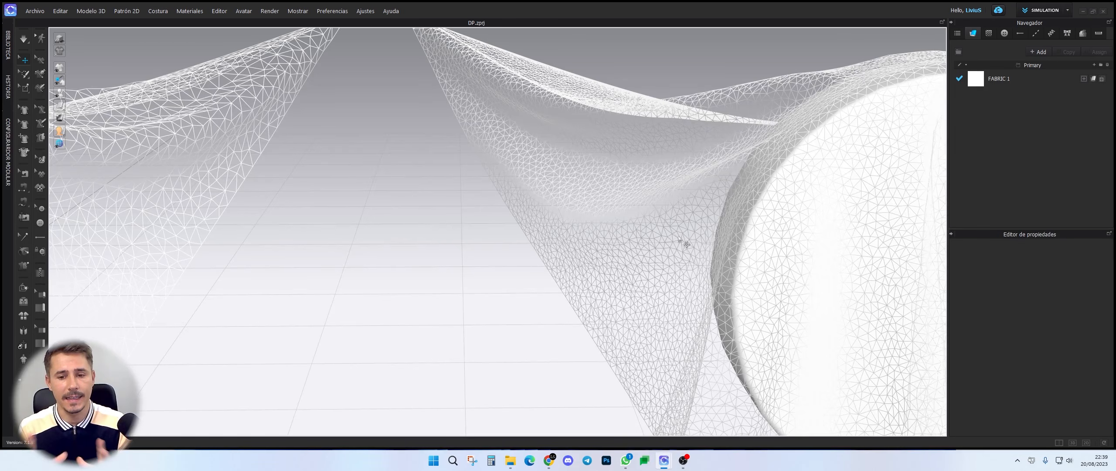
scroll(679, 240, down, 10)
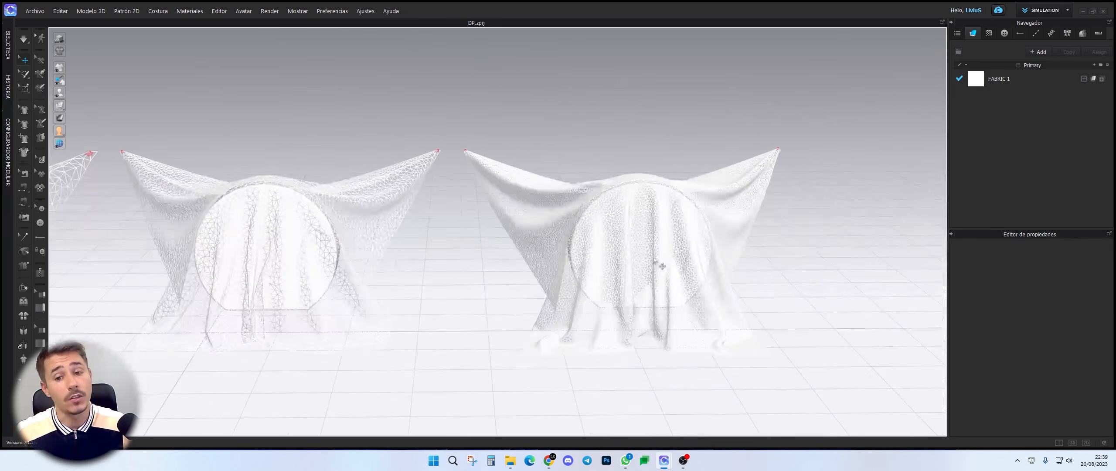
middle_drag(660, 265, 667, 217)
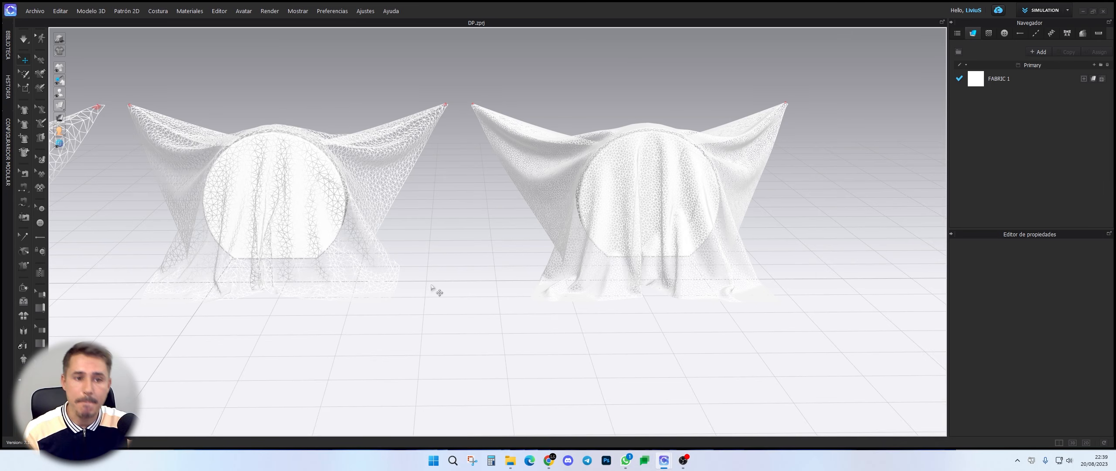
scroll(469, 245, down, 3)
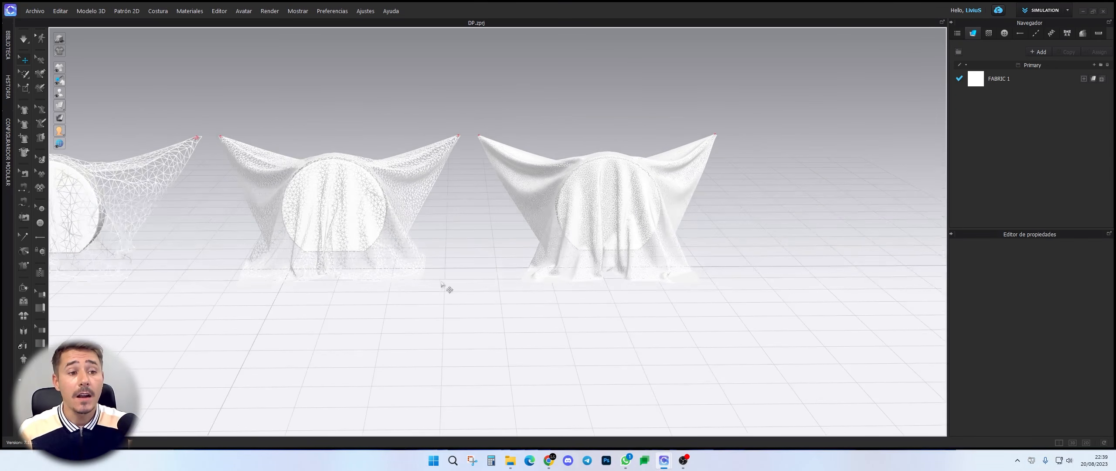
middle_drag(443, 287, 633, 304)
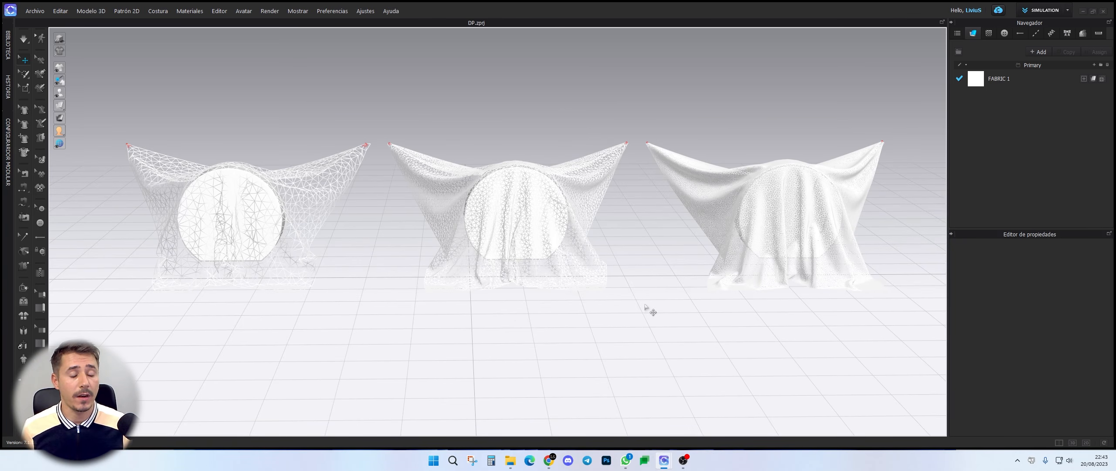
Step: Return the garments to the textured surface and check the face and vertex counts of the square labelled 20
click(60, 105)
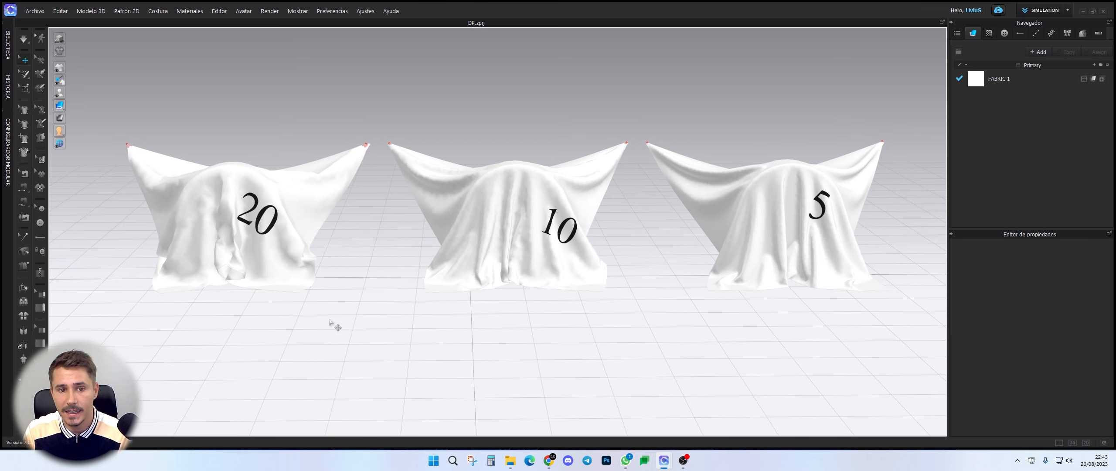
click(318, 215)
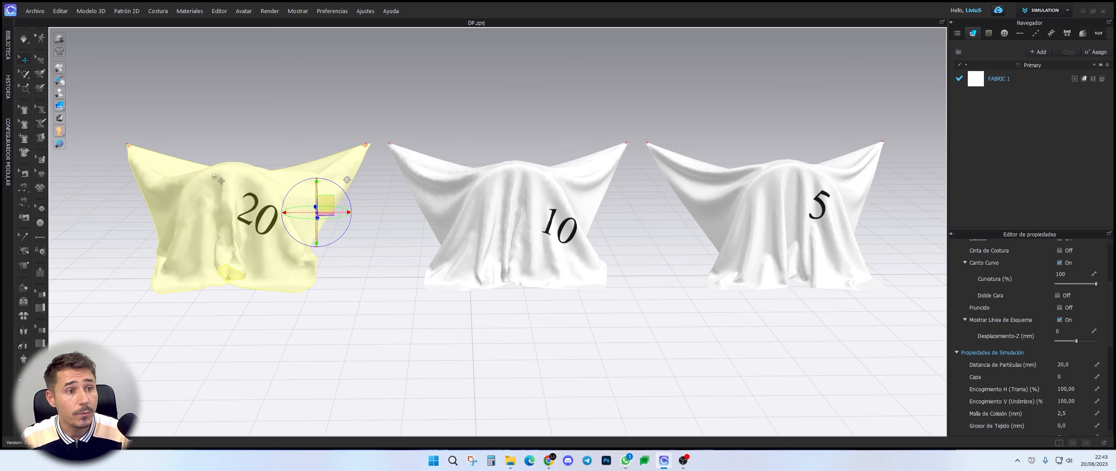
scroll(1027, 366, down, 5)
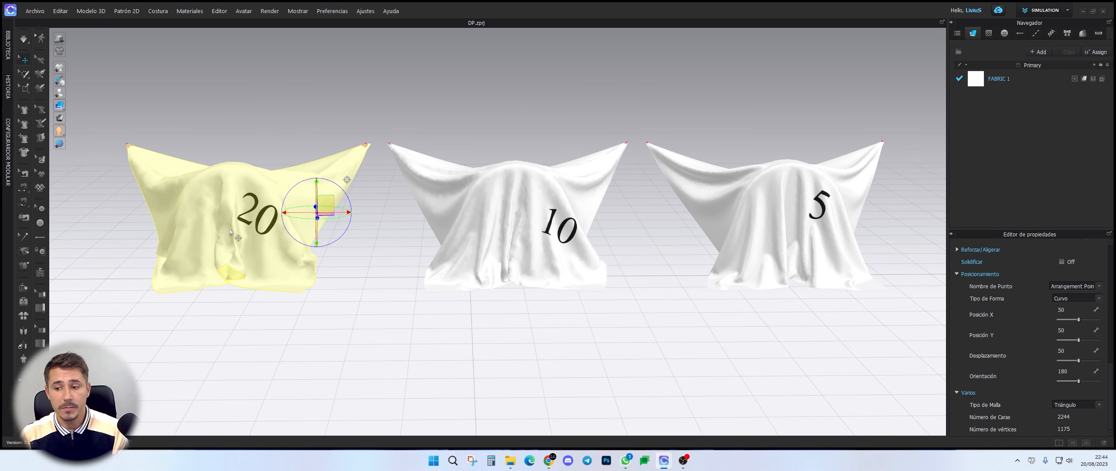
Step: Switch the garments to mesh display and compare the face and vertex counts of the squares labelled 10, 5 and 20
mouse_move(62, 108)
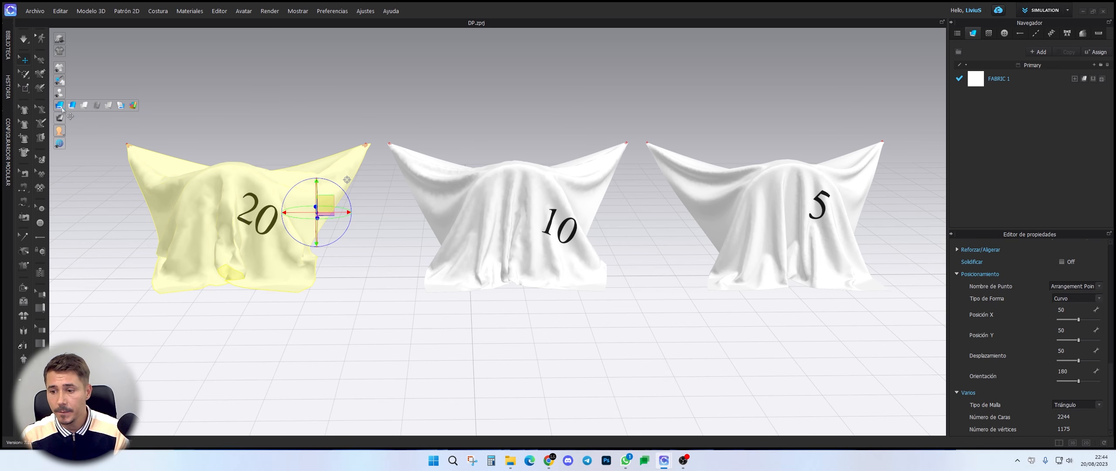
click(109, 105)
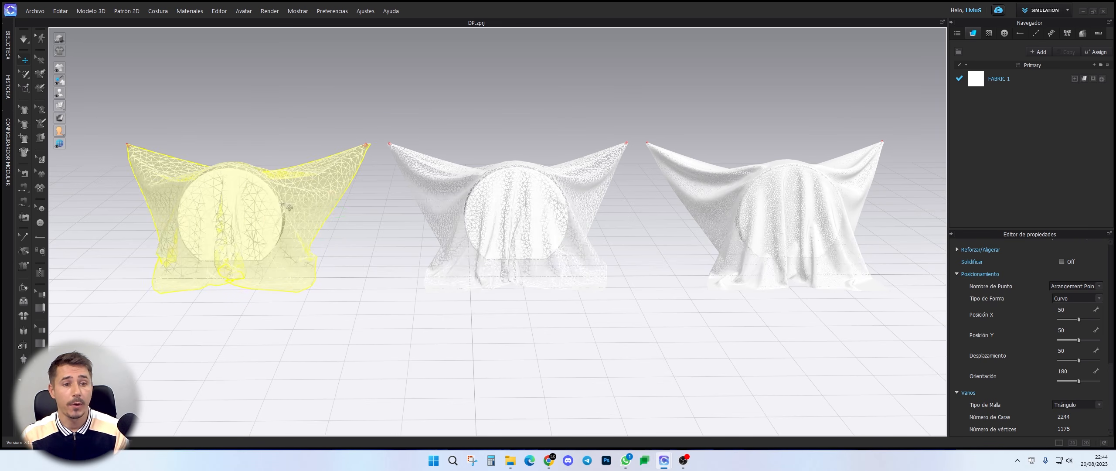
click(579, 370)
scroll(494, 237, up, 1)
click(470, 236)
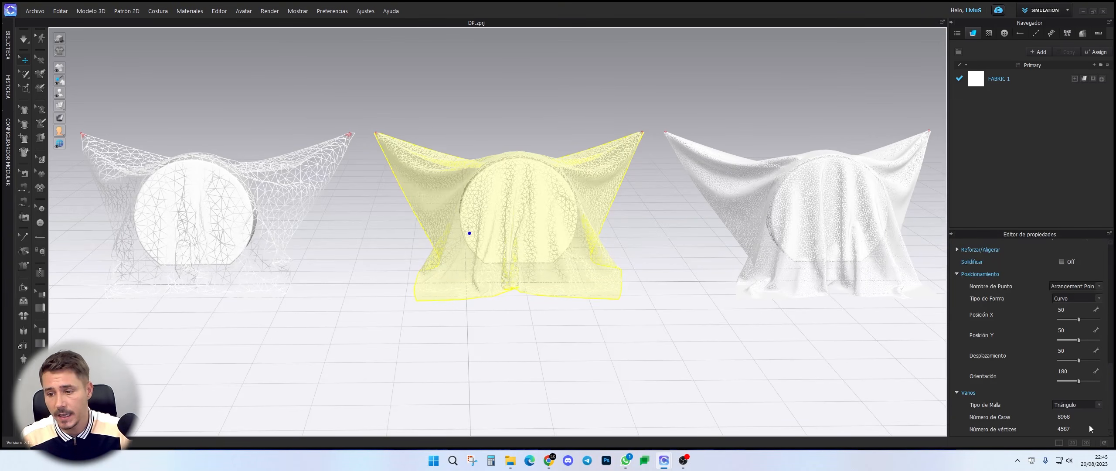
click(758, 219)
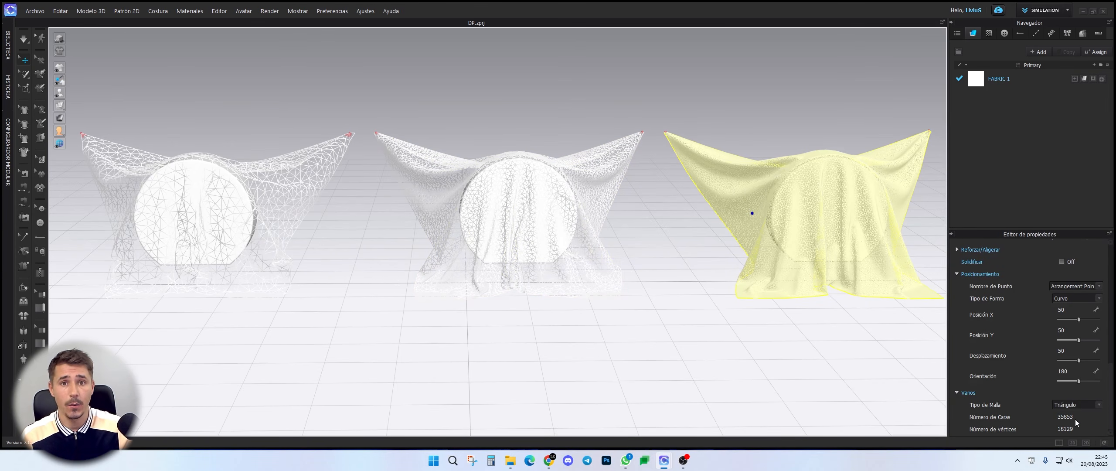
click(295, 202)
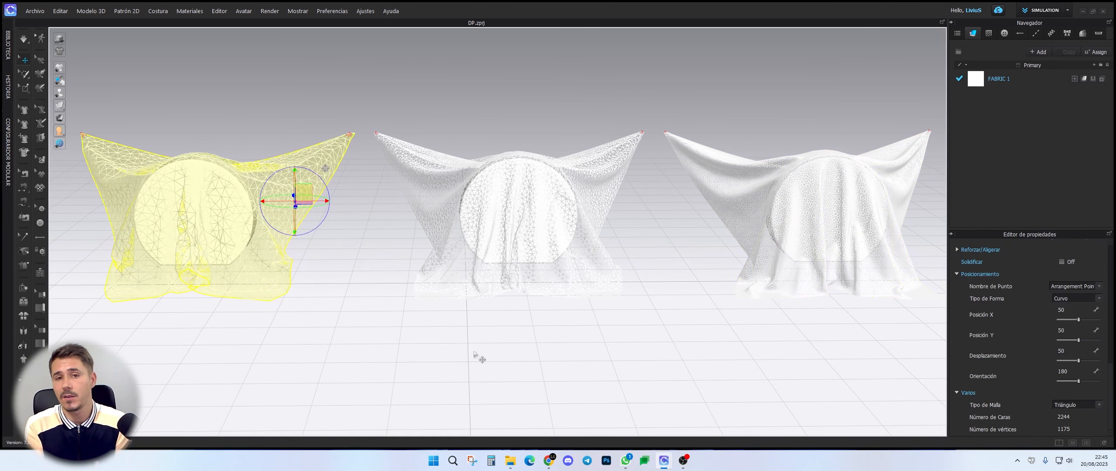
Step: Set the particle distance of the square labelled 5 to 2.5 mm and check its face and vertex counts
click(784, 231)
scroll(1061, 347, up, 3)
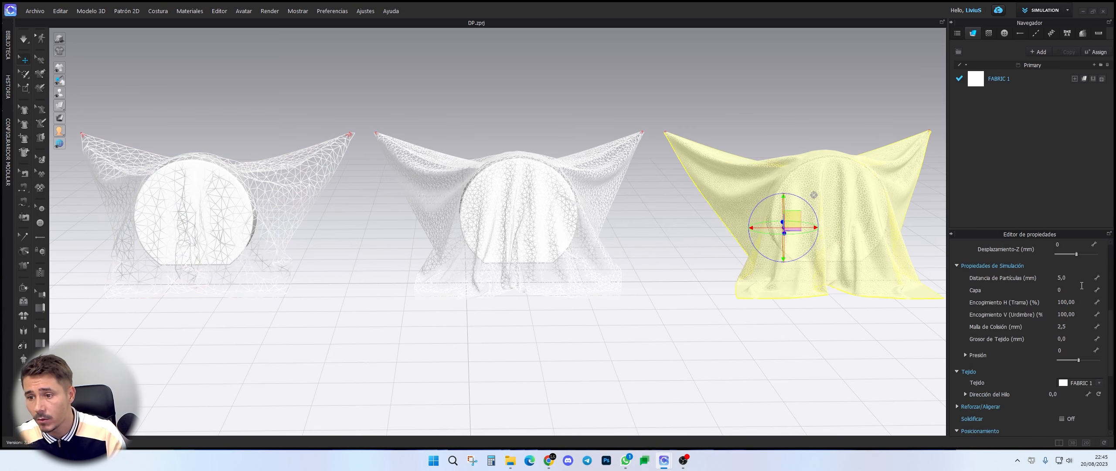
click(1079, 276)
text(2,)
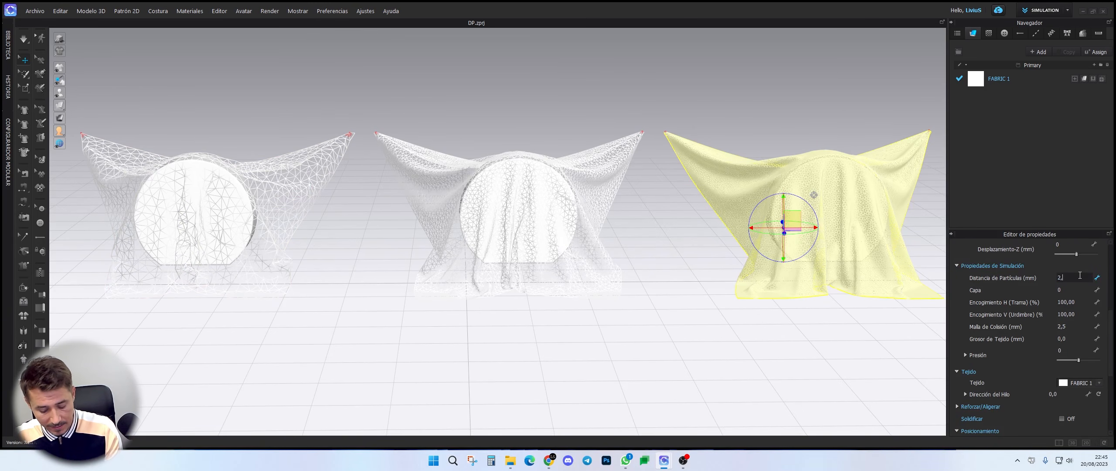
text(5)
key(Return)
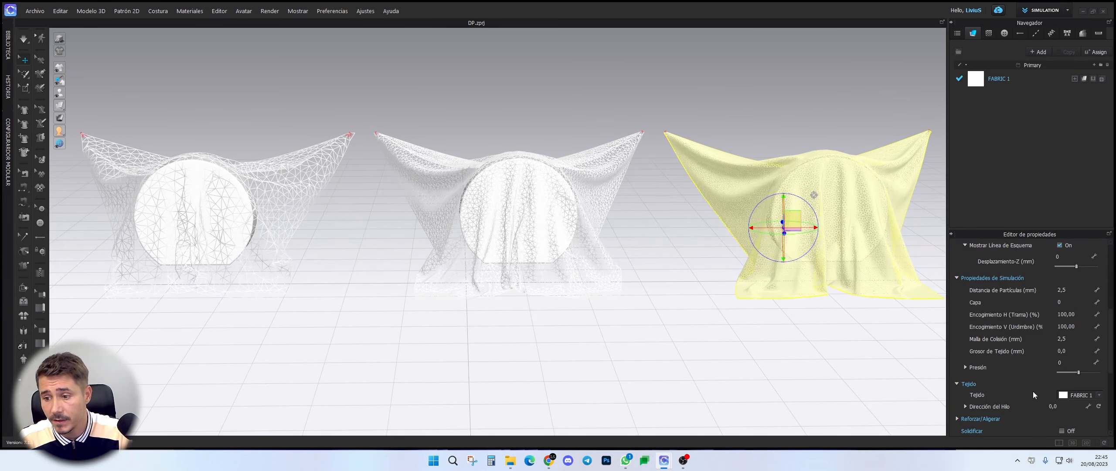
scroll(980, 397, down, 4)
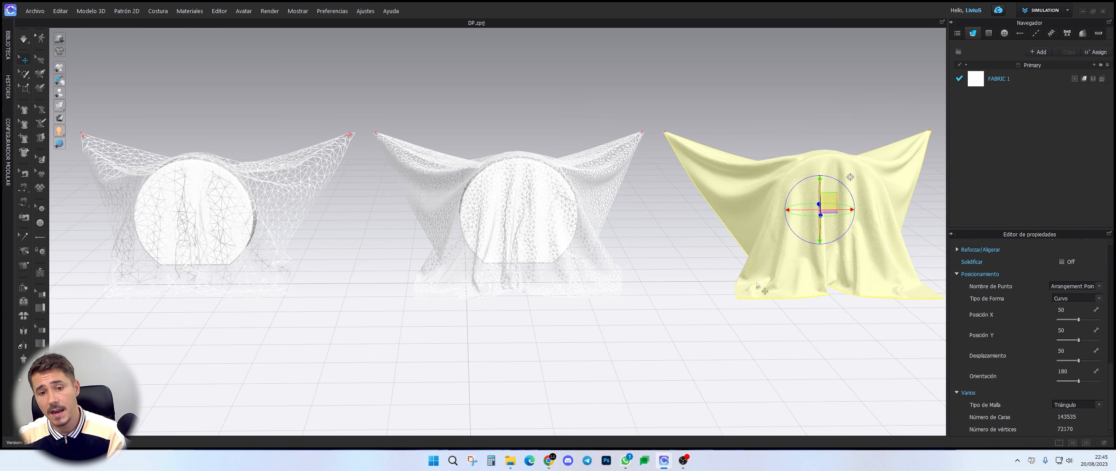
Step: Simulate the refined square, tug its front hem slightly while it drapes, and stop the simulation
scroll(832, 319, up, 5)
middle_drag(695, 324, 640, 312)
key(space)
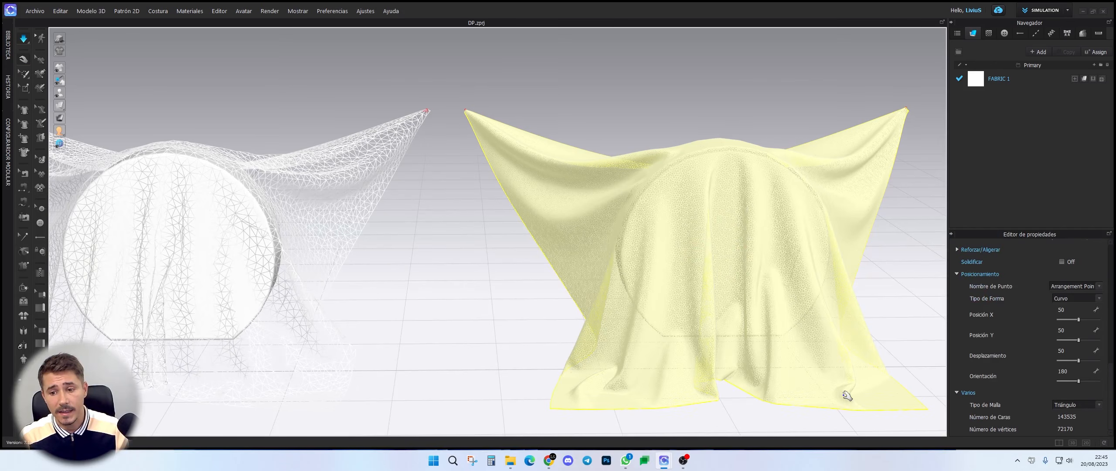
drag(718, 376, 723, 392)
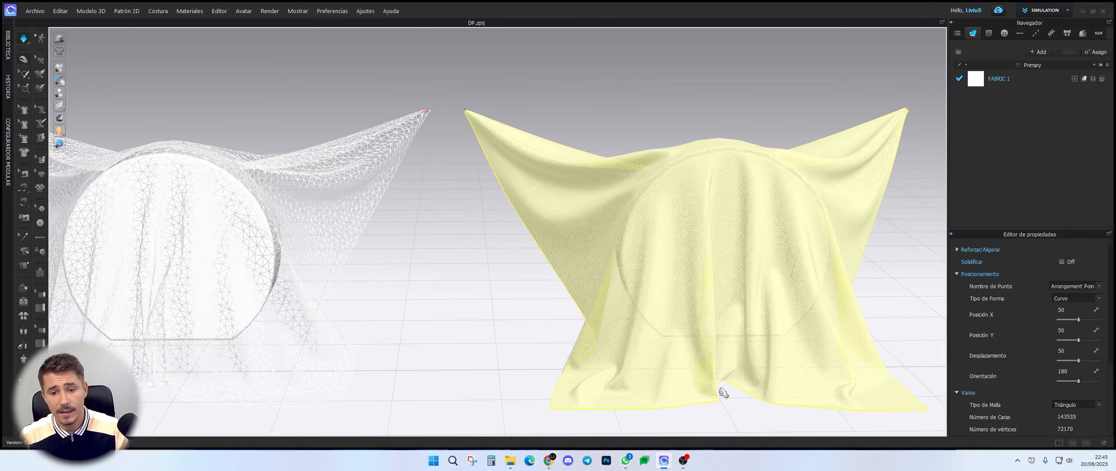
key(space)
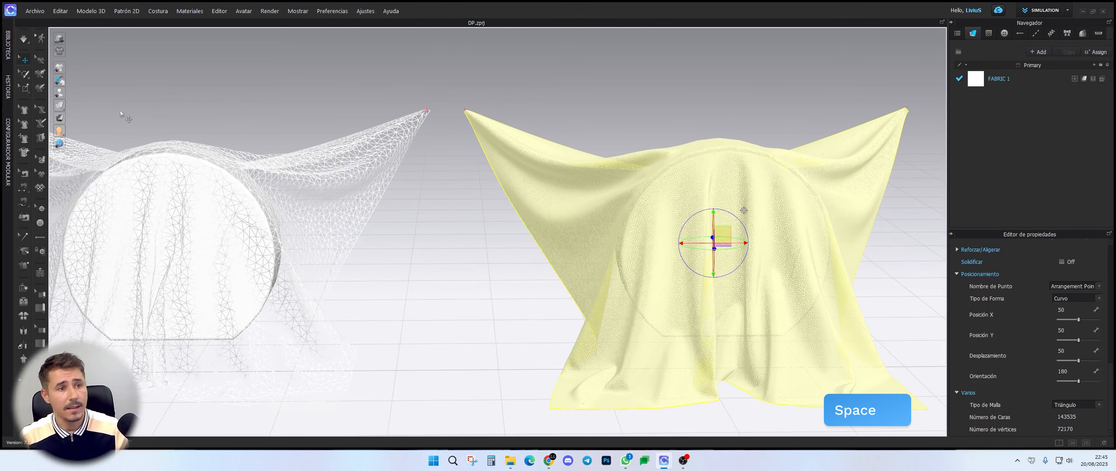
Step: Return the garments to the textured surface, deselect the refined square, and compare its drape with the other two
click(59, 105)
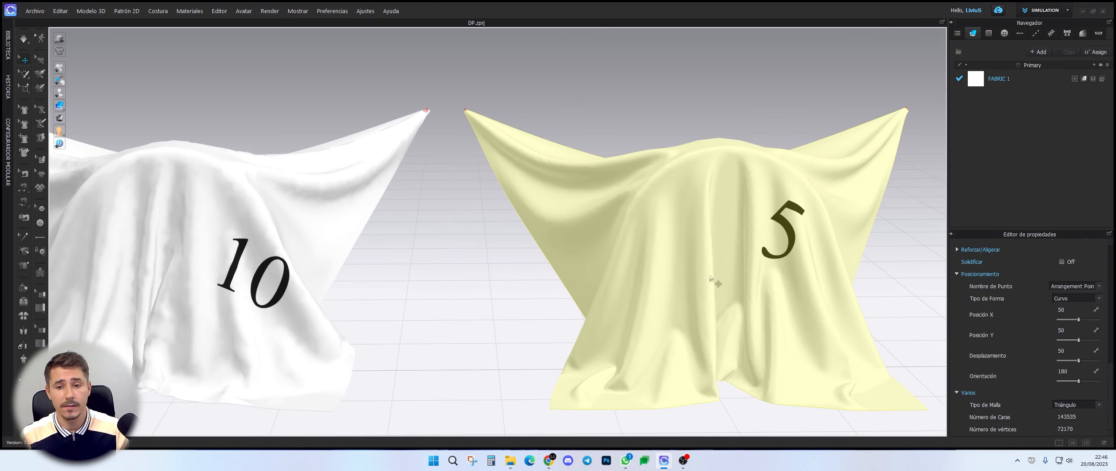
click(907, 250)
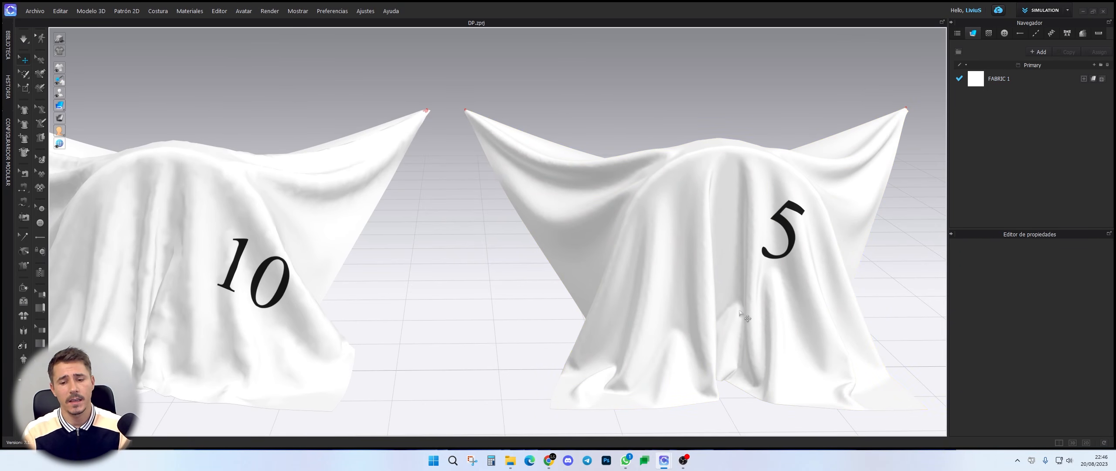
scroll(745, 323, down, 3)
right_drag(792, 266, 637, 299)
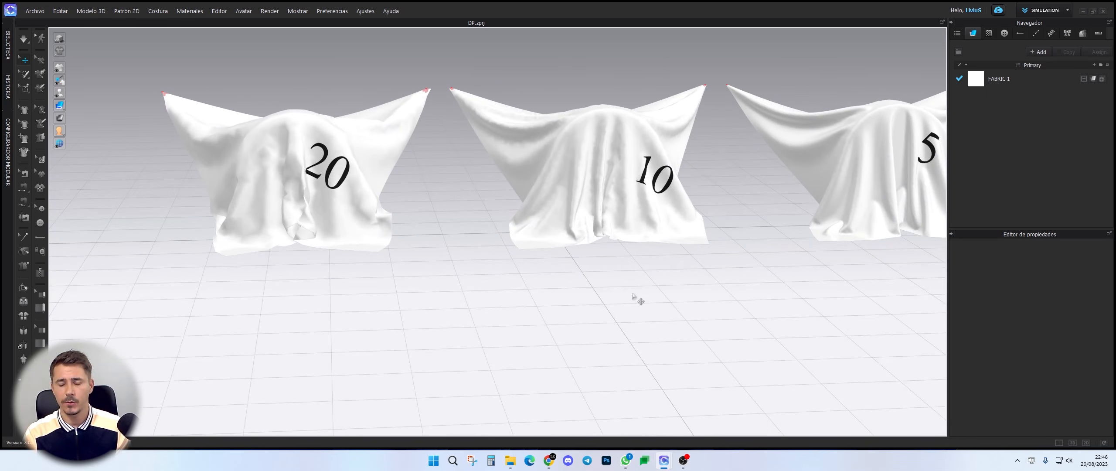
Step: Check the particle distance and mesh counts of the square labelled 20, and clear the selection
scroll(637, 299, down, 5)
click(246, 256)
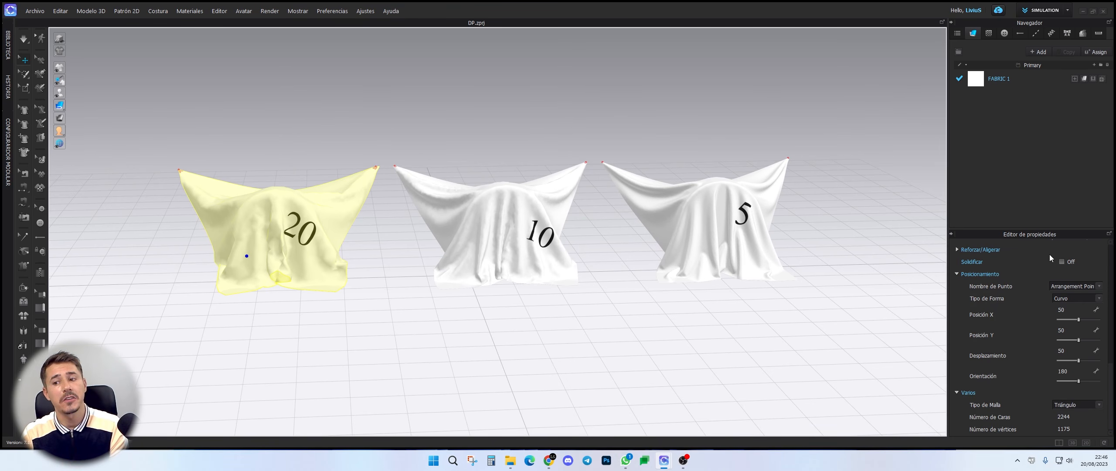
scroll(1002, 379, down, 10)
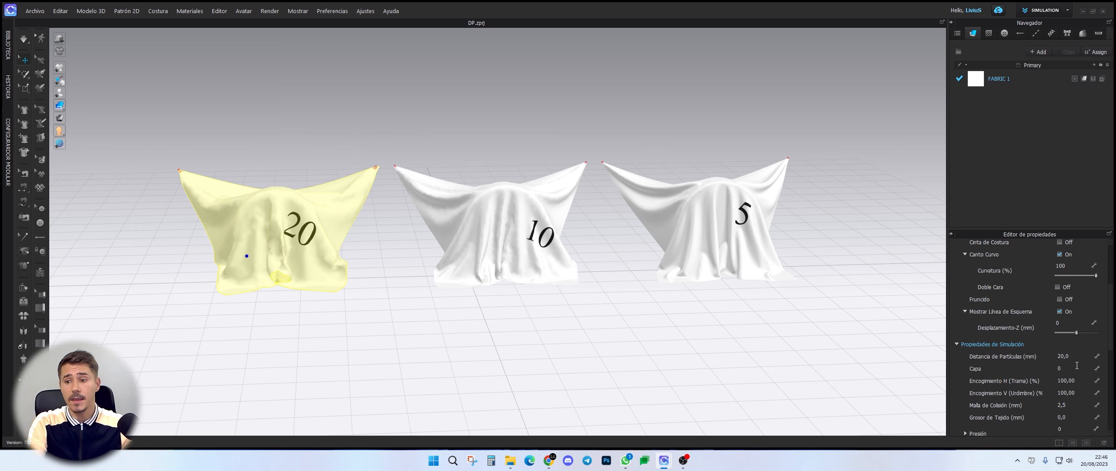
click(526, 348)
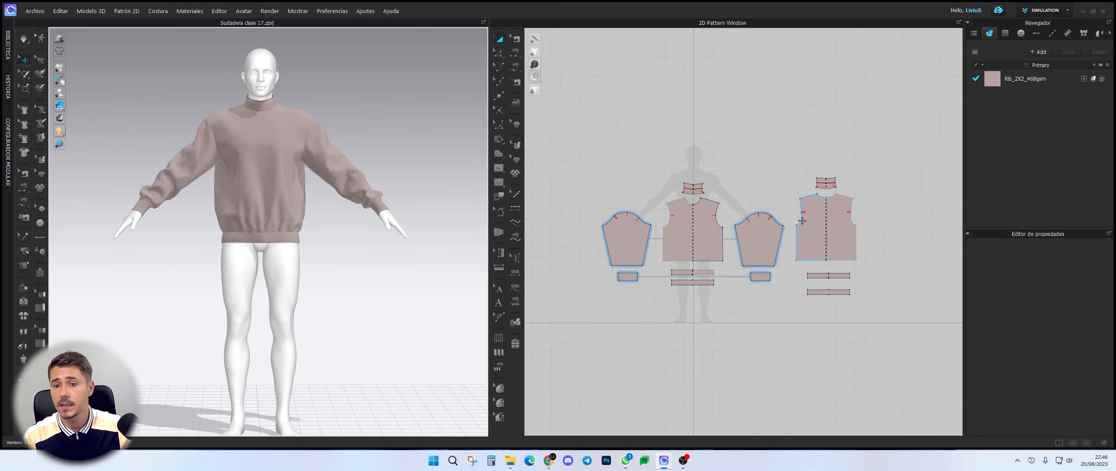
Step: Check the particle distance across all sweatshirt pieces, and set it to 10 mm for the linked pair of cuffs
drag(574, 141, 912, 335)
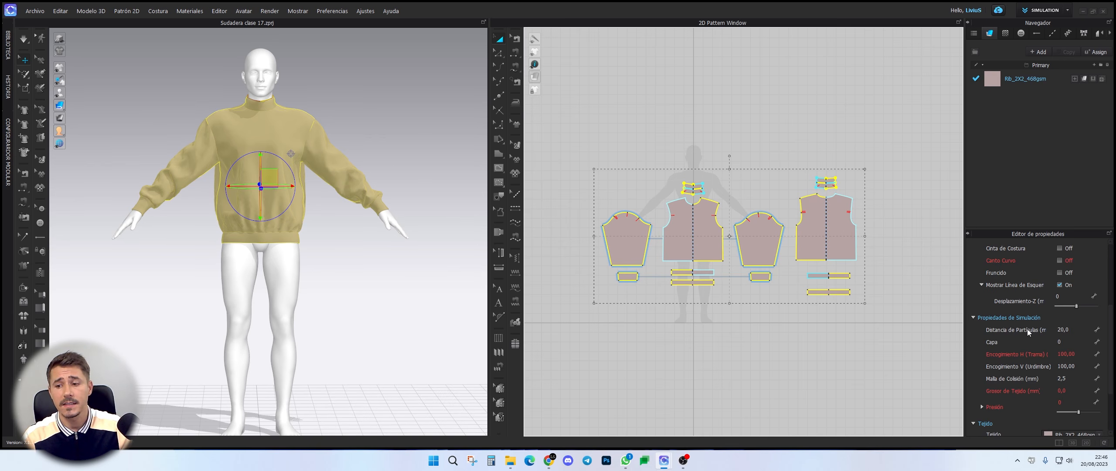
click(874, 372)
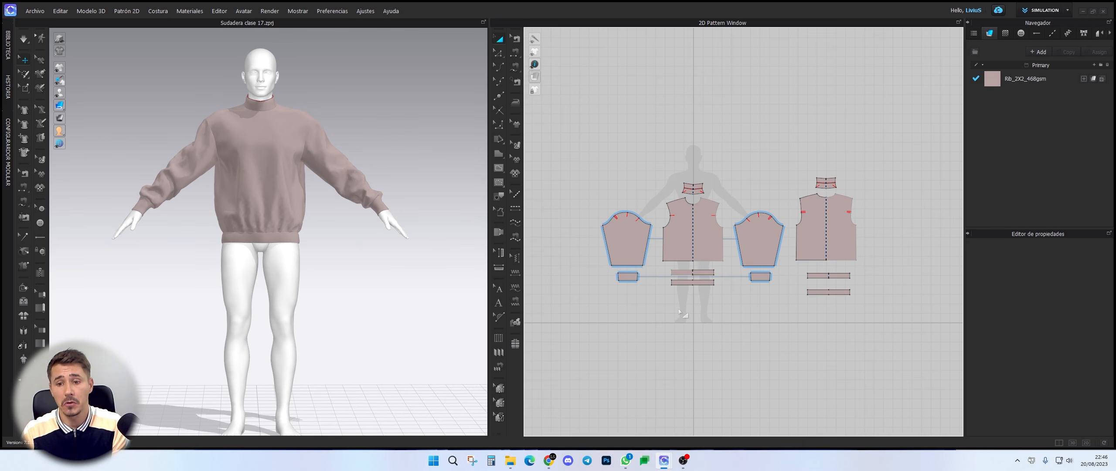
click(626, 276)
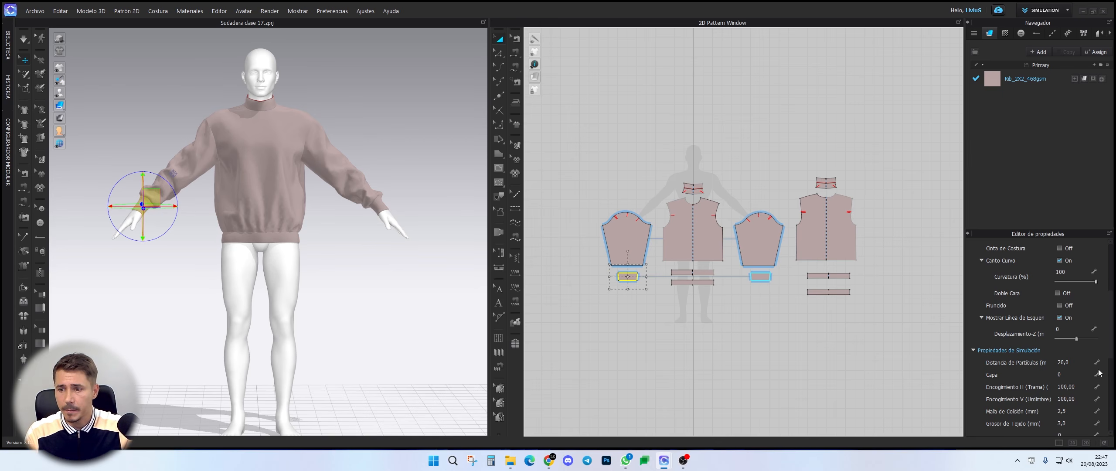
click(1081, 360)
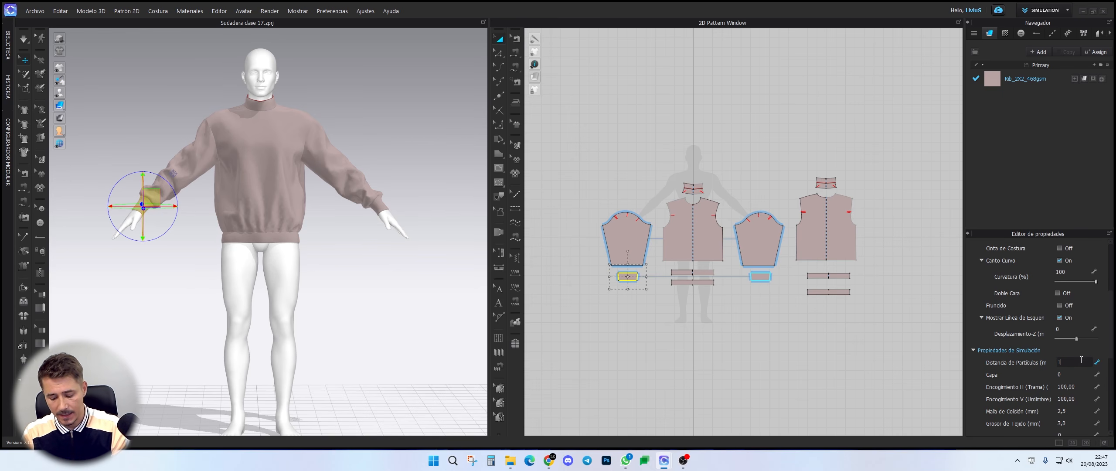
key(Return)
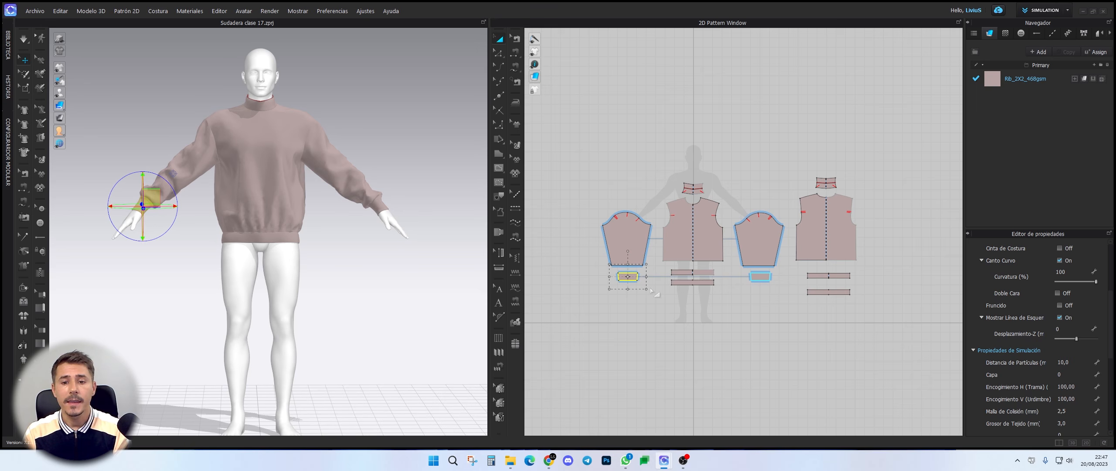
click(760, 276)
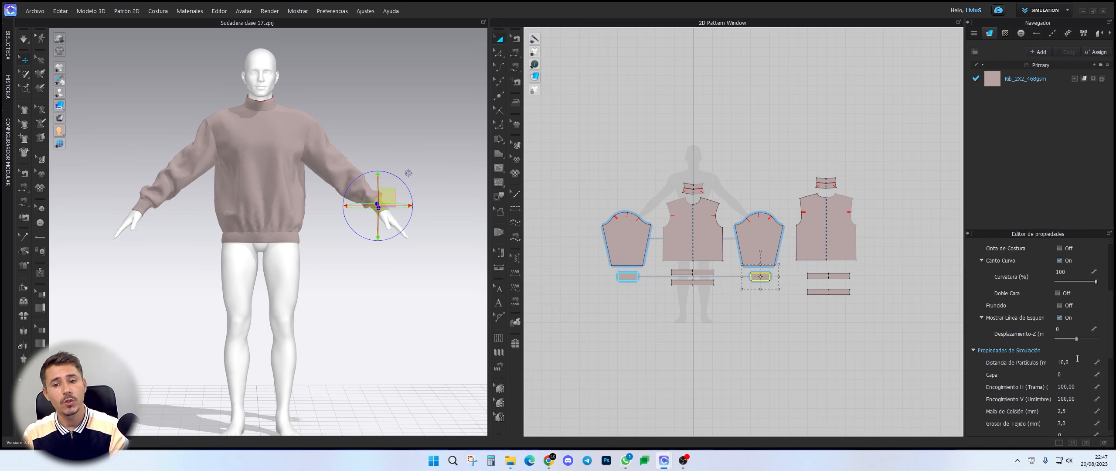
Step: Set the particle distance of one sleeve to 10 mm and check that the linked opposite sleeve follows
click(641, 242)
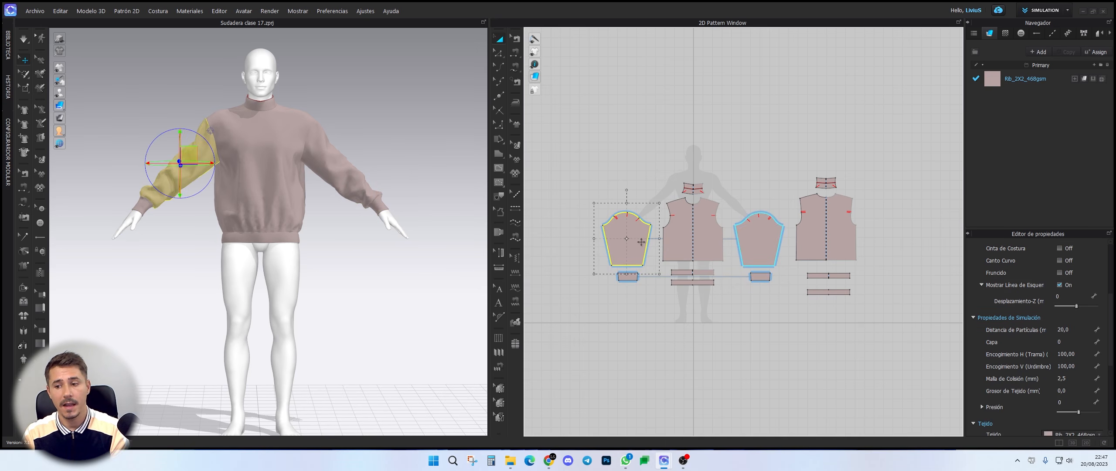
click(761, 243)
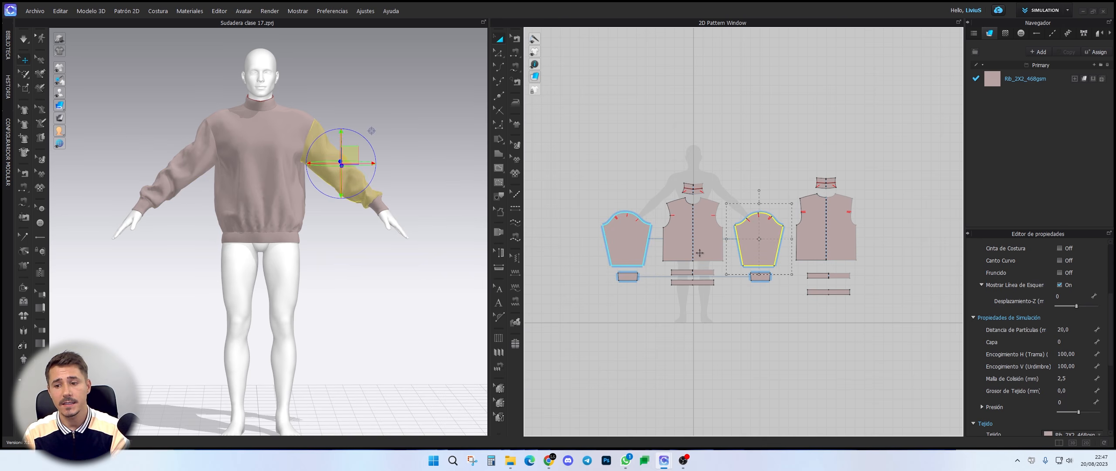
click(641, 243)
double_click(1072, 331)
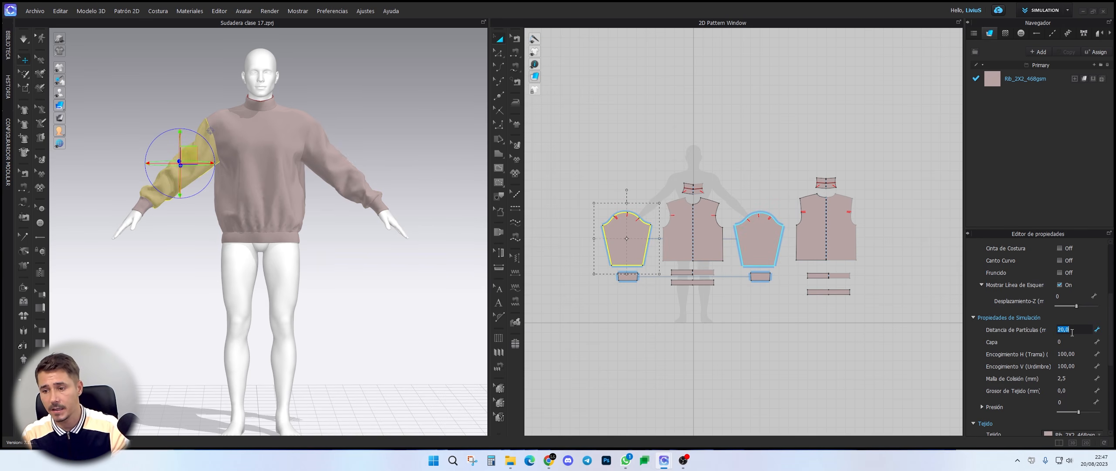
text(10)
key(Return)
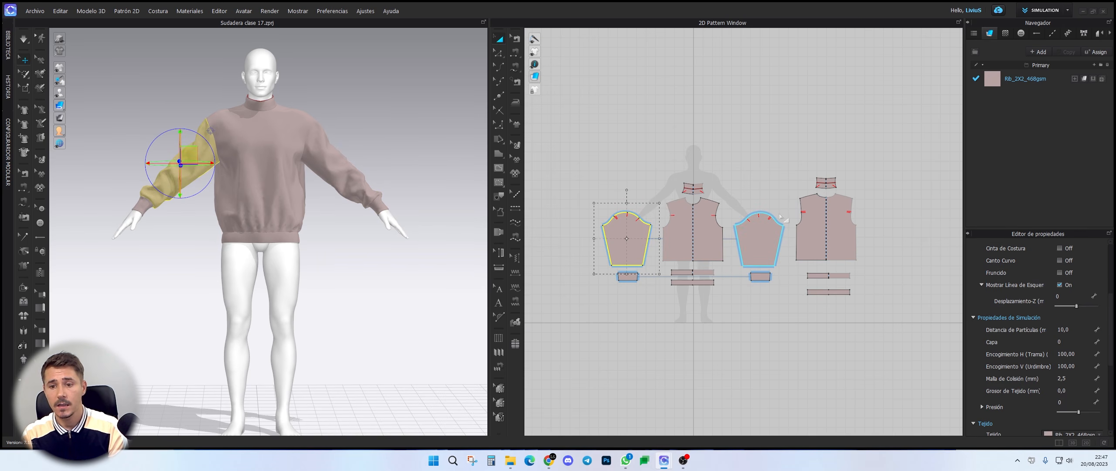
click(767, 231)
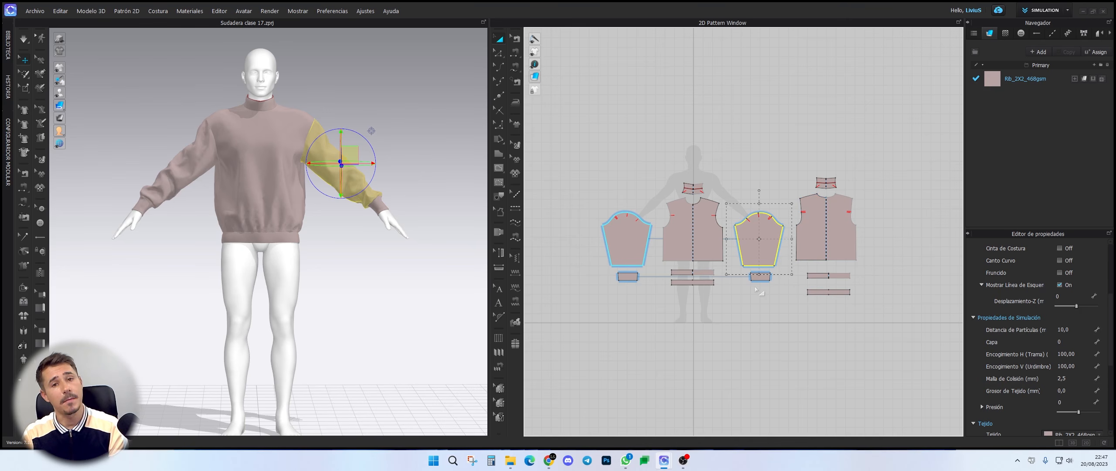
click(744, 334)
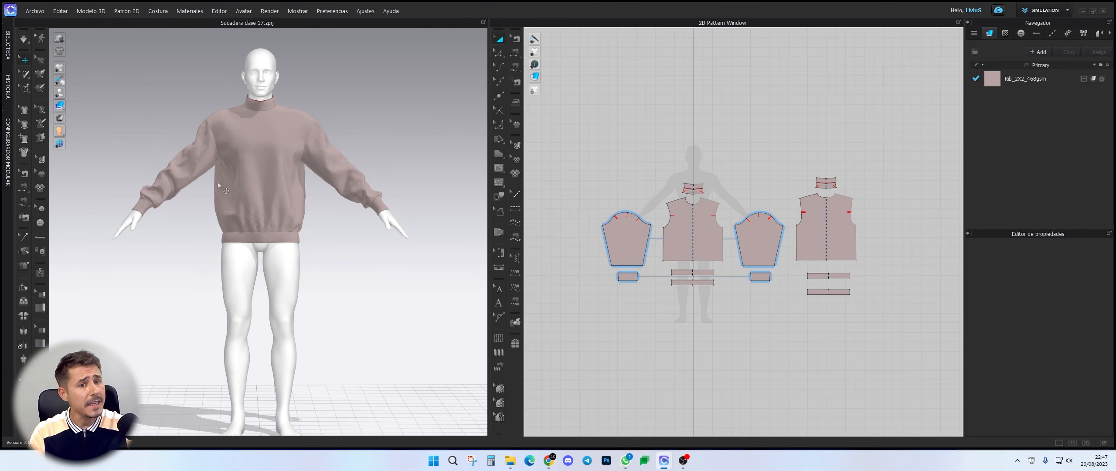
Step: Examine the sweatshirt's folds from behind and the front, and check the particle distance of all its pieces
scroll(218, 182, up, 4)
right_drag(226, 196, 354, 209)
middle_drag(120, 224, 295, 335)
right_drag(295, 334, 316, 293)
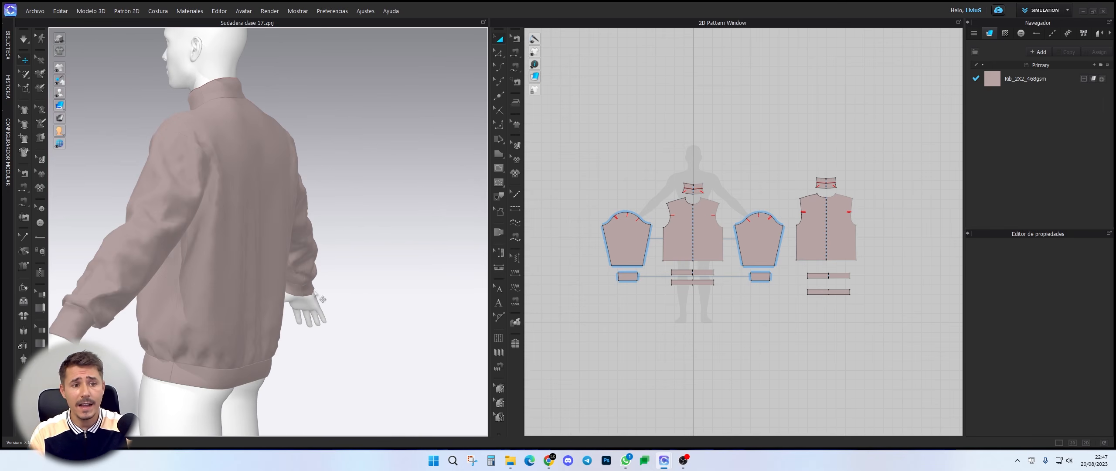
right_drag(256, 257, 389, 274)
key(2)
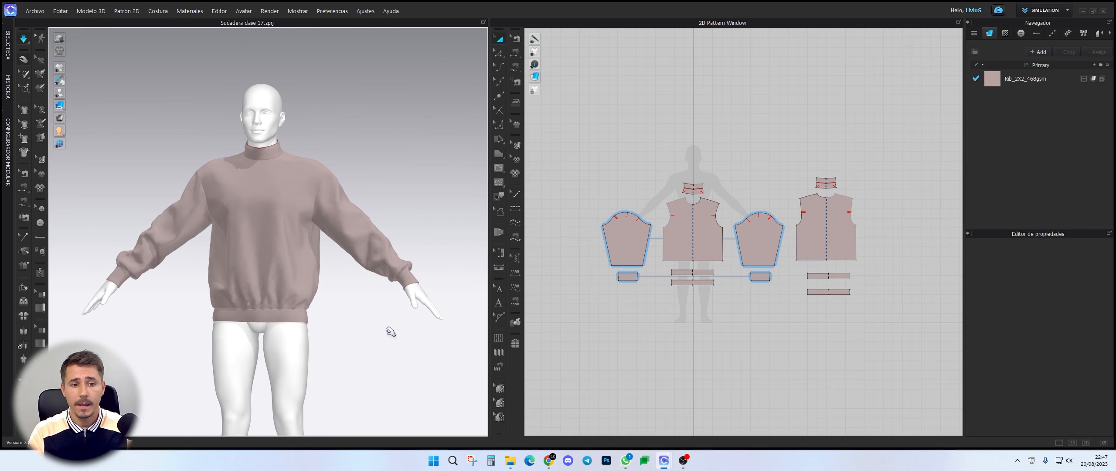
drag(584, 139, 901, 347)
click(1085, 328)
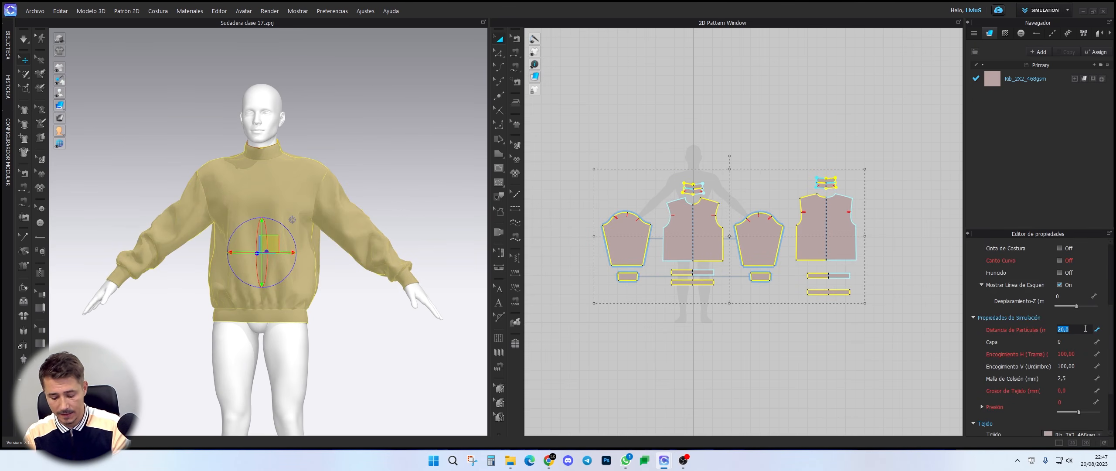
click(702, 360)
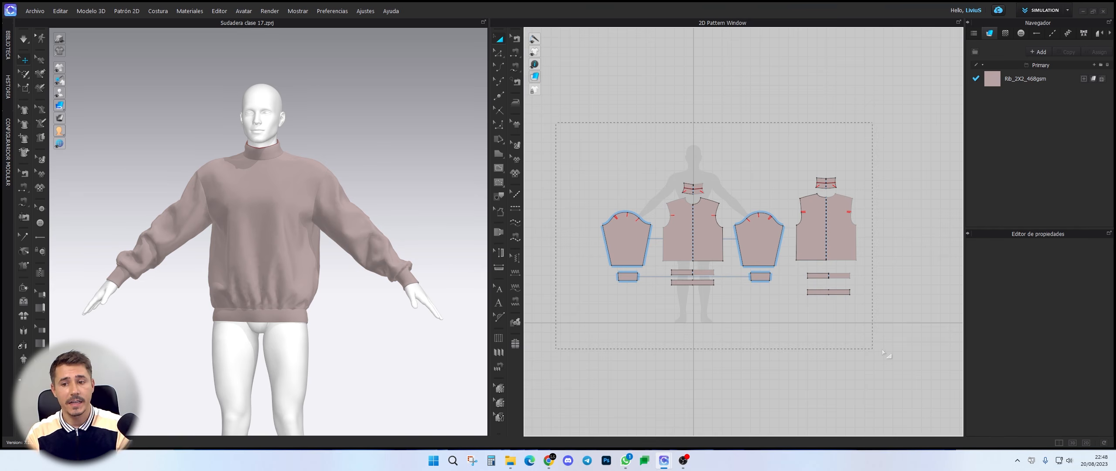
Step: Try a 10 mm particle distance on all sweatshirt pieces, and undo the change
key(ctrl+a)
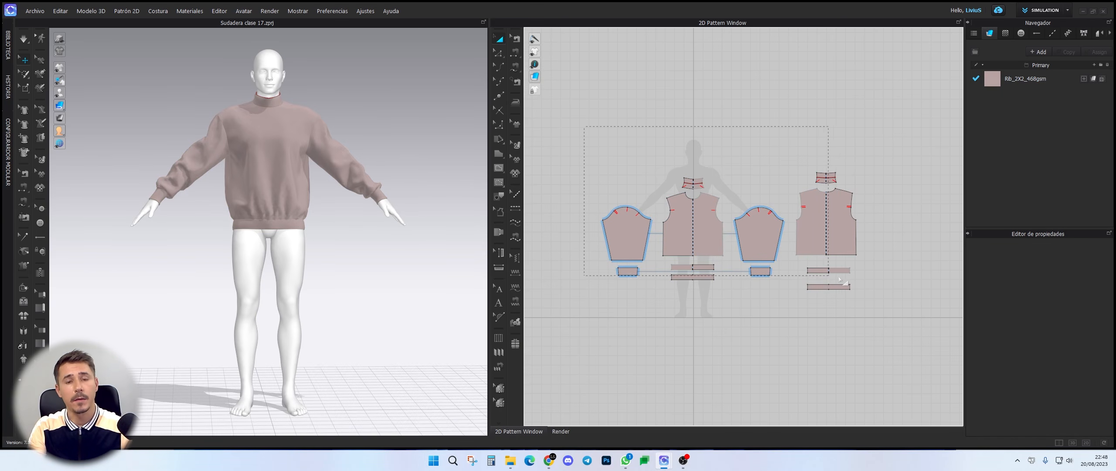
drag(839, 279, 932, 345)
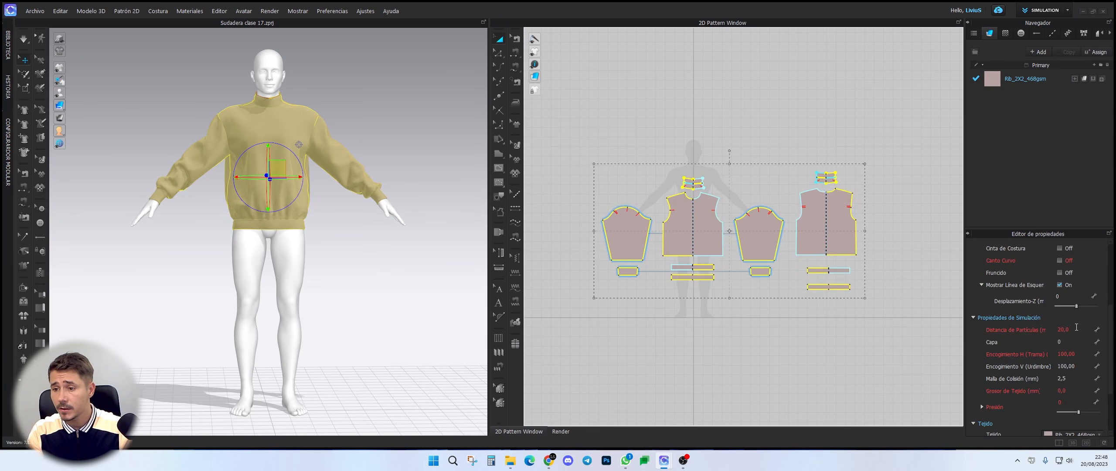
click(1076, 326)
text(10)
key(Return)
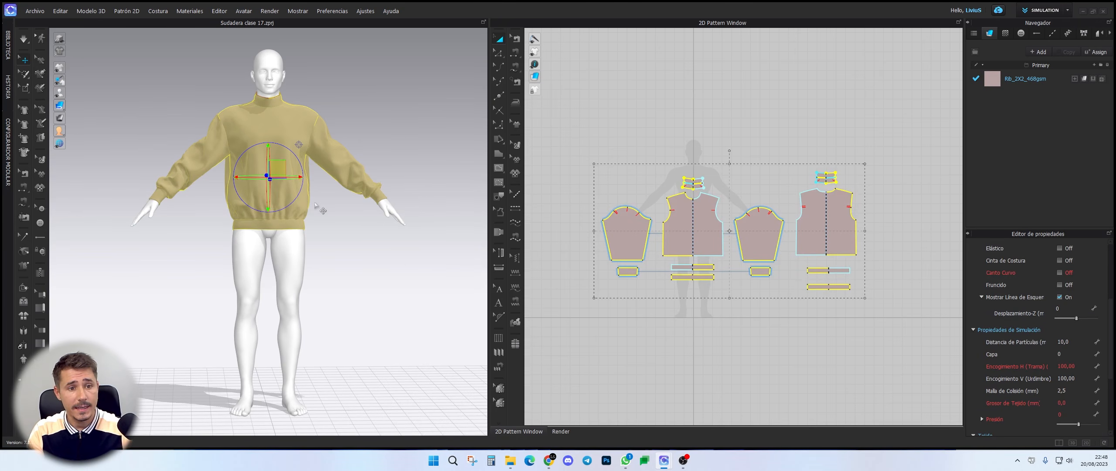
scroll(322, 233, up, 10)
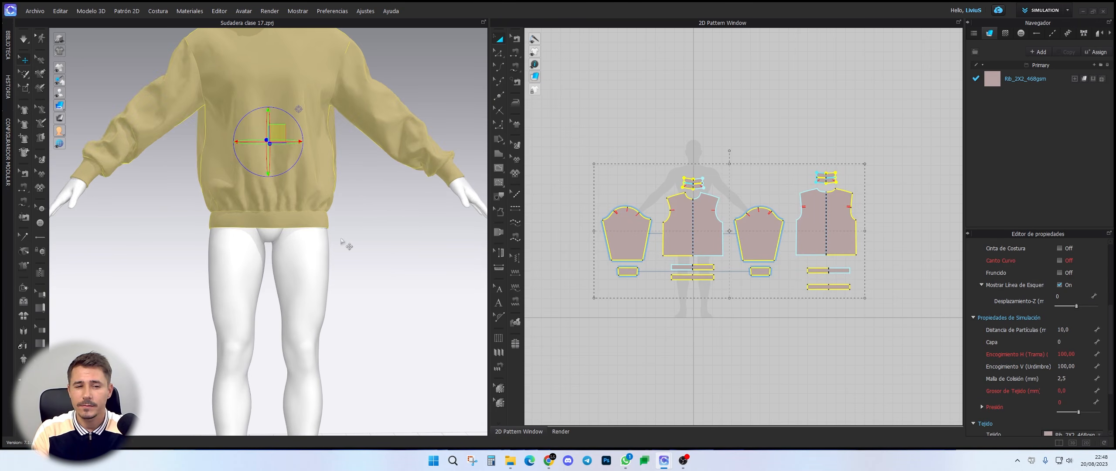
middle_drag(431, 224, 391, 360)
scroll(402, 357, down, 1)
key(ctrl+z)
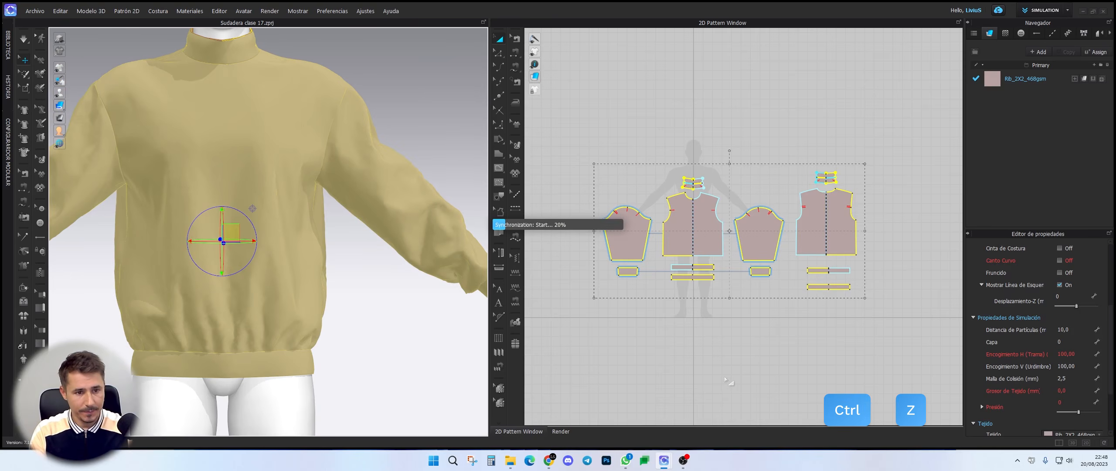
Step: Apply the 10 mm particle distance to every piece again to compare the folds above the hem, and undo it
scroll(402, 360, up, 6)
scroll(402, 360, down, 2)
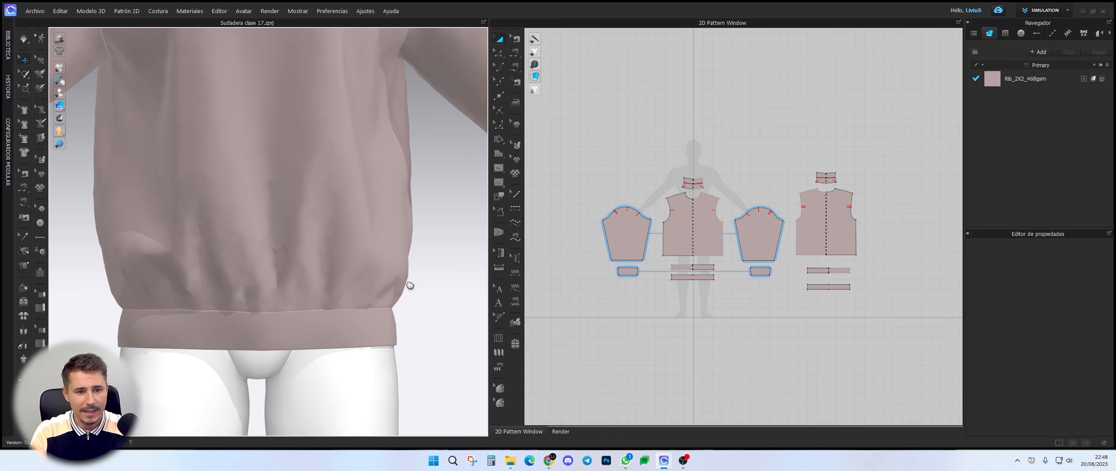
key(ctrl+a)
click(1075, 331)
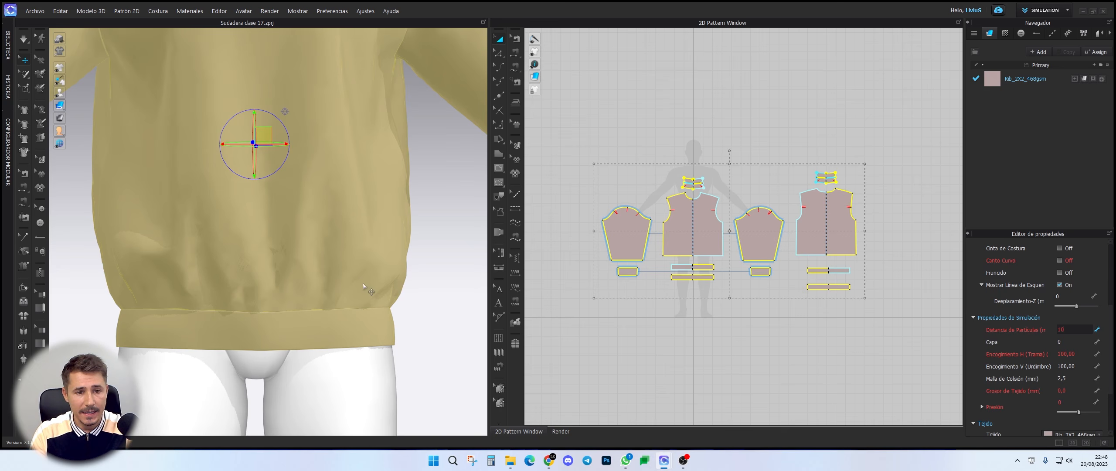
key(Return)
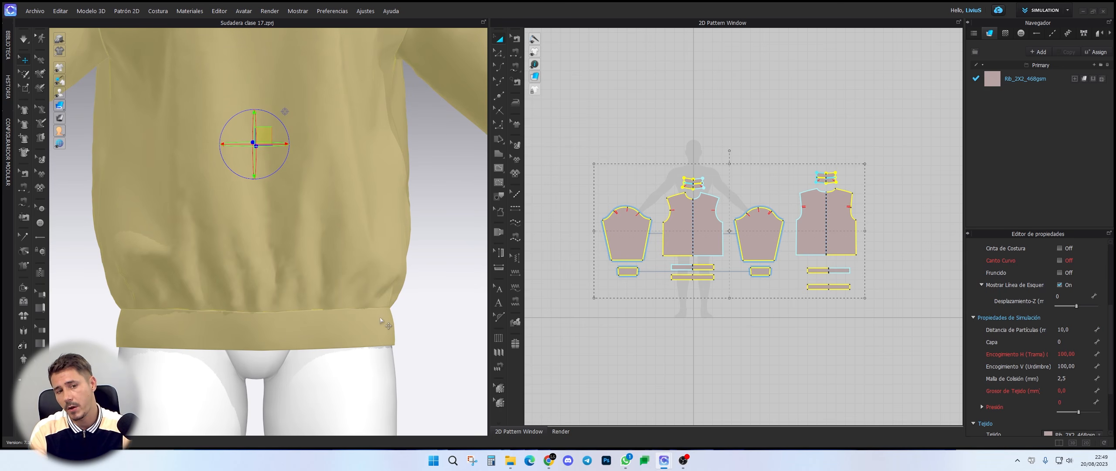
scroll(380, 321, down, 3)
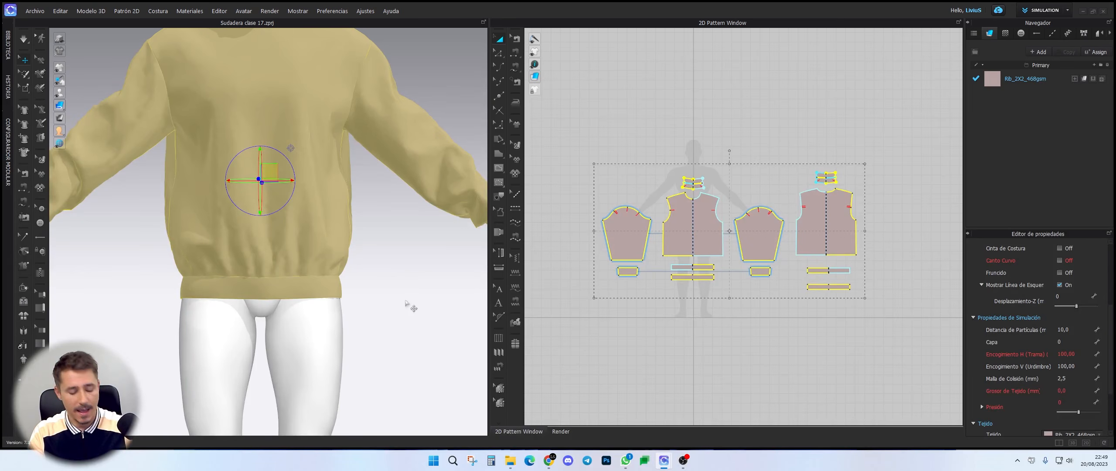
key(ctrl+z)
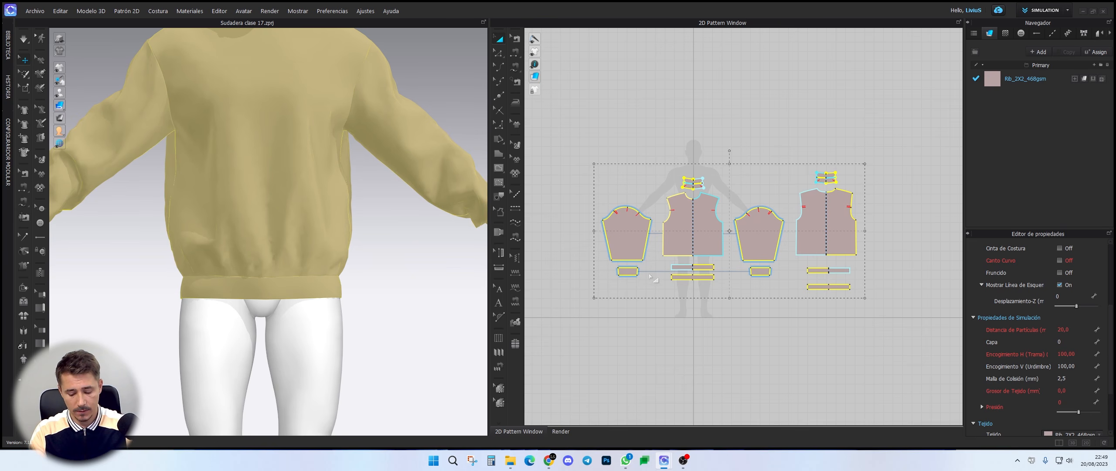
Step: Set the particle distance of all selected sweatshirt pieces to 10 mm and simulate the garment
click(1077, 329)
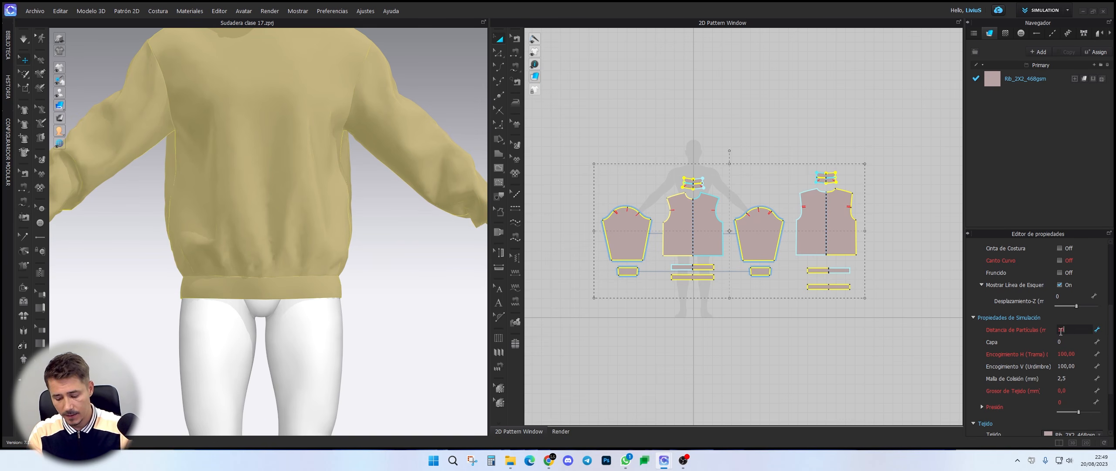
text(10)
key(Return)
key(space)
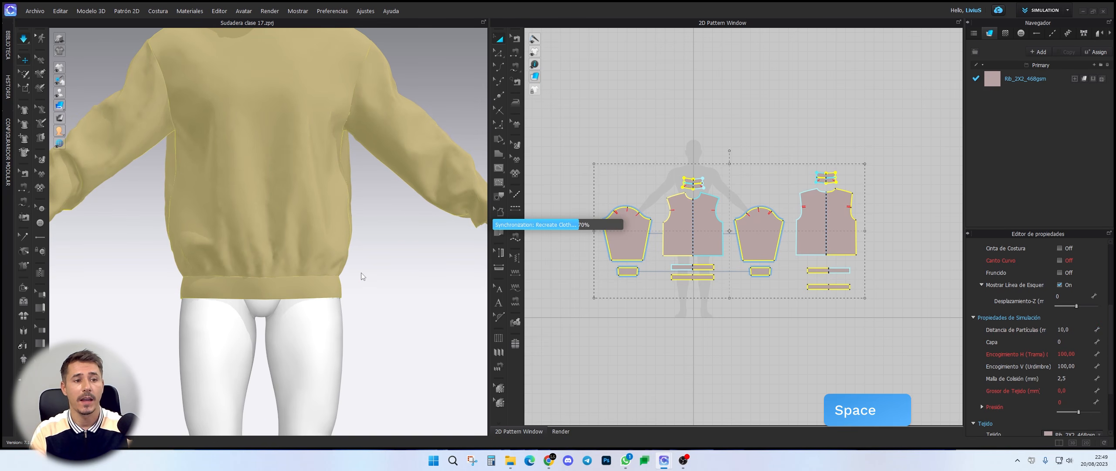
click(389, 268)
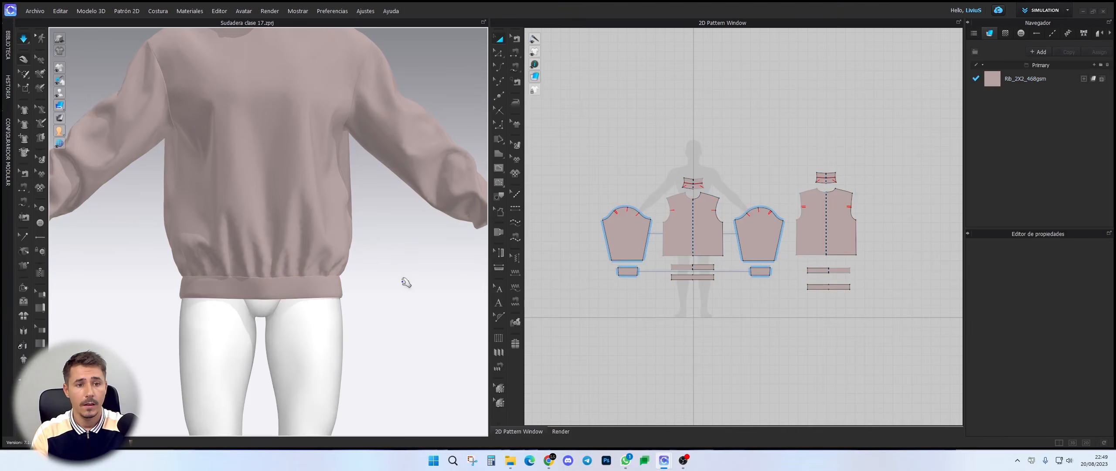
middle_drag(389, 274, 424, 338)
scroll(411, 315, down, 3)
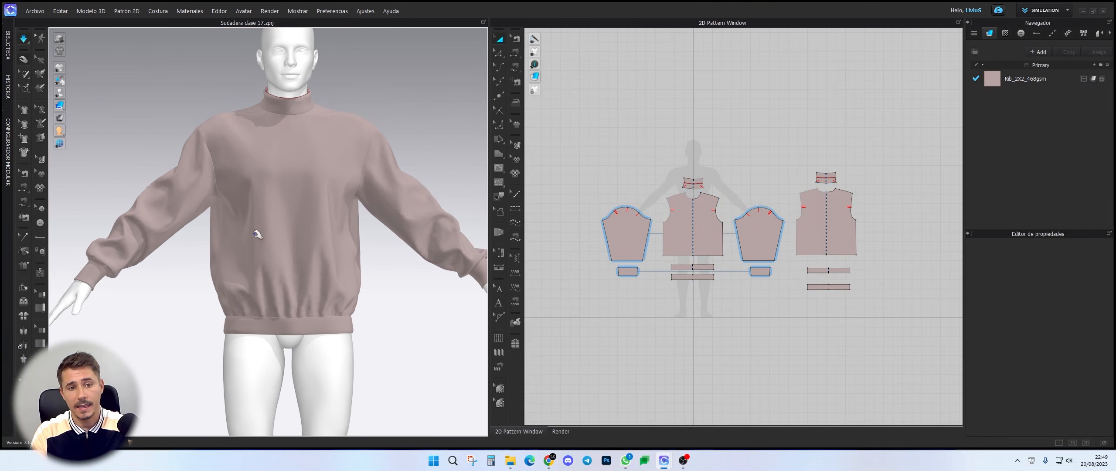
right_drag(260, 220, 259, 196)
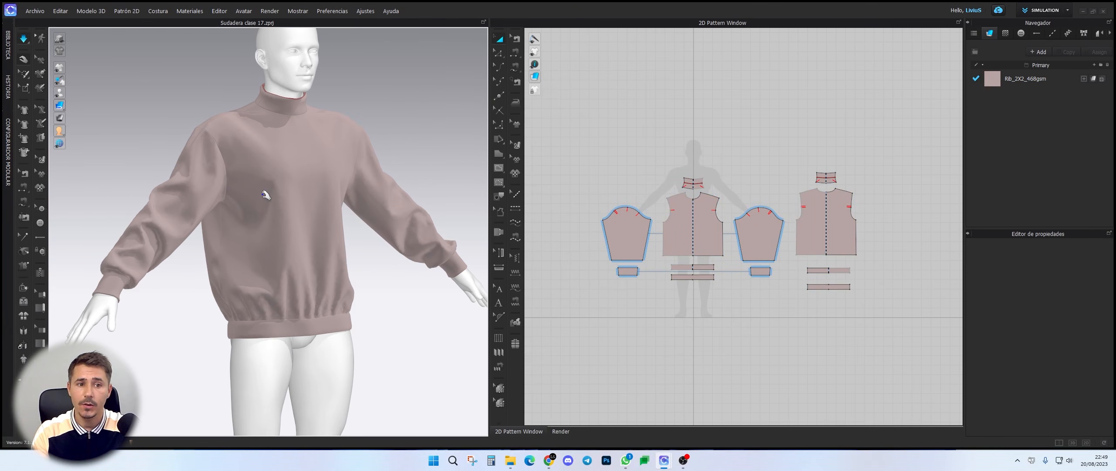
key(2)
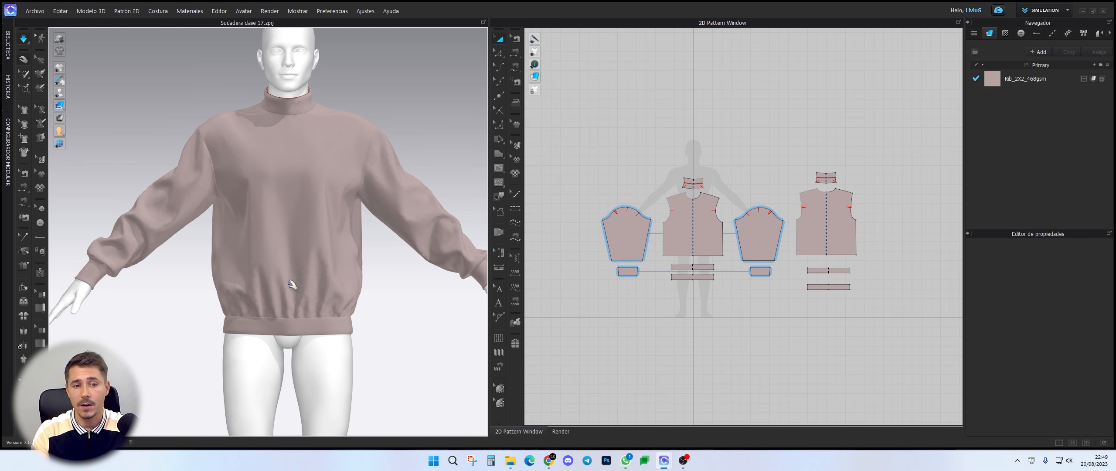
Step: Stop the simulation and set the particle distance of all sweatshirt pieces to 5 mm
key(space)
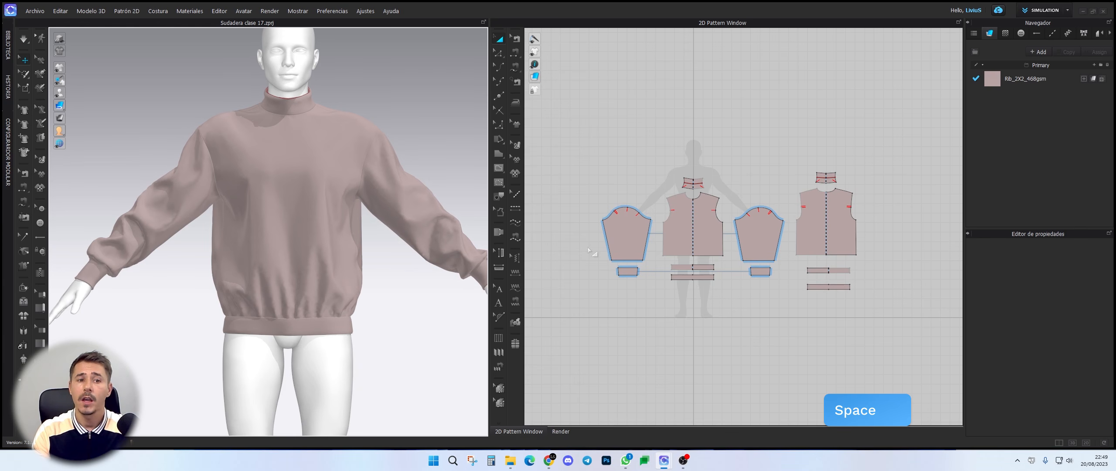
drag(560, 149, 901, 324)
click(1068, 329)
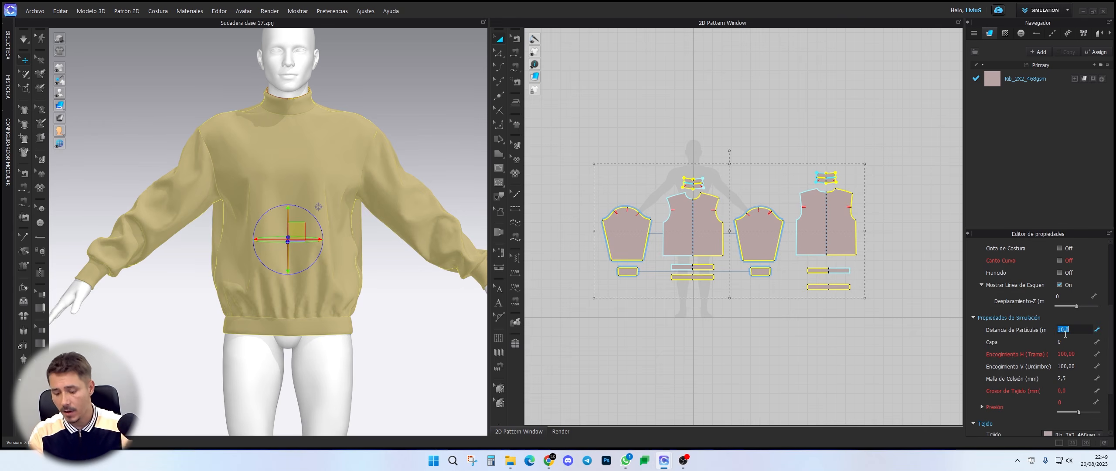
text(5)
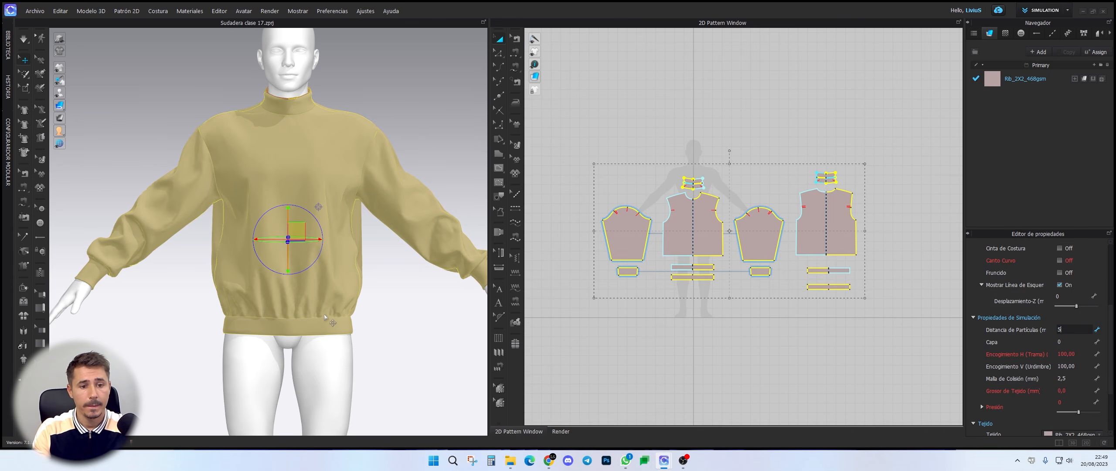
key(Return)
scroll(312, 322, up, 4)
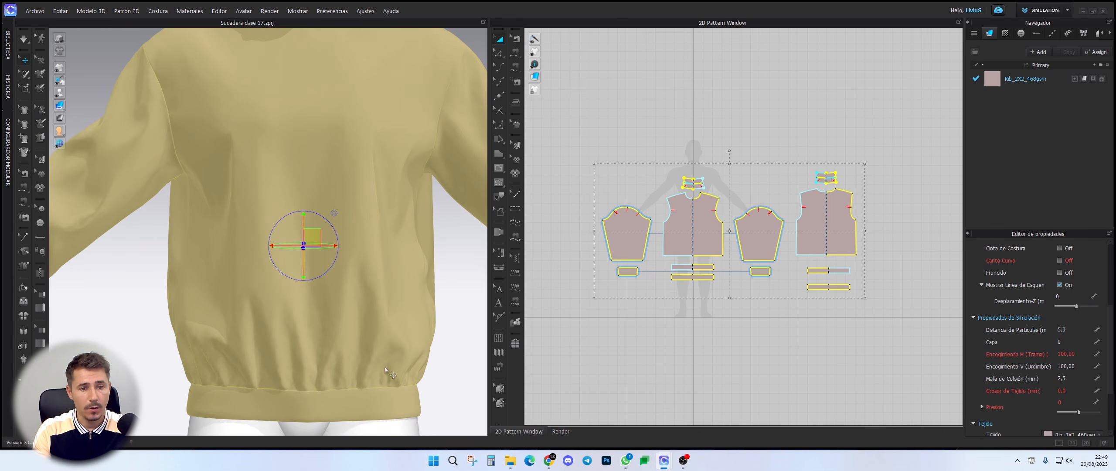
click(458, 331)
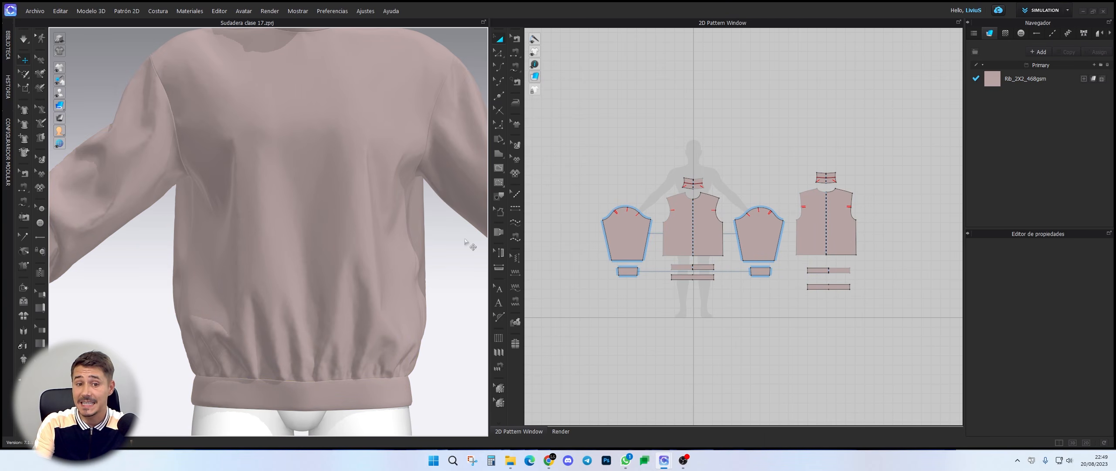
middle_drag(456, 267, 421, 263)
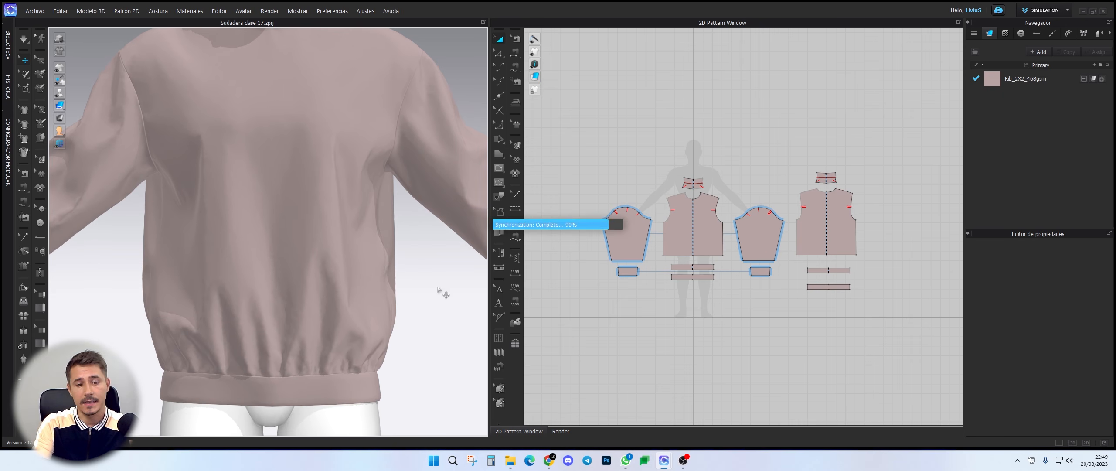
Step: Simulate the sweatshirt while tugging the front body piece at both sides above the hem, and stop the simulation
key(space)
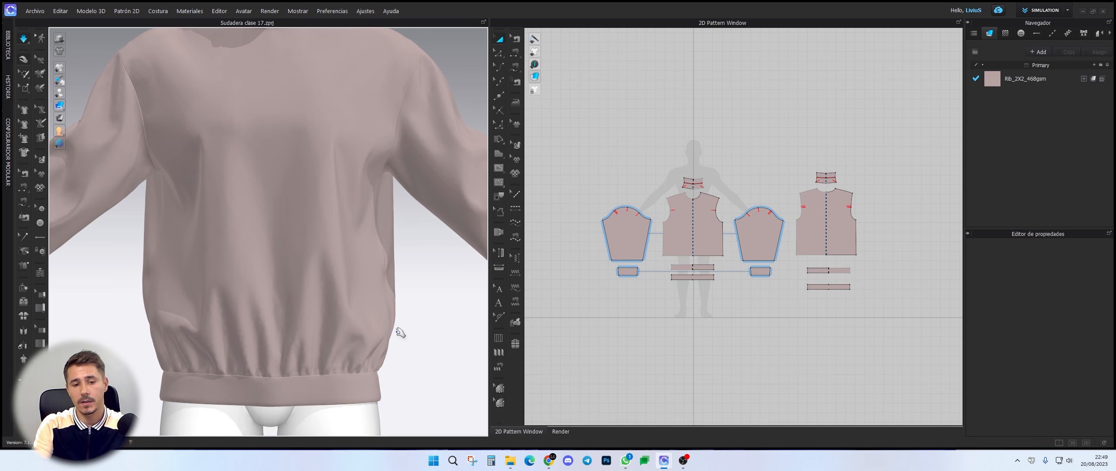
click(388, 353)
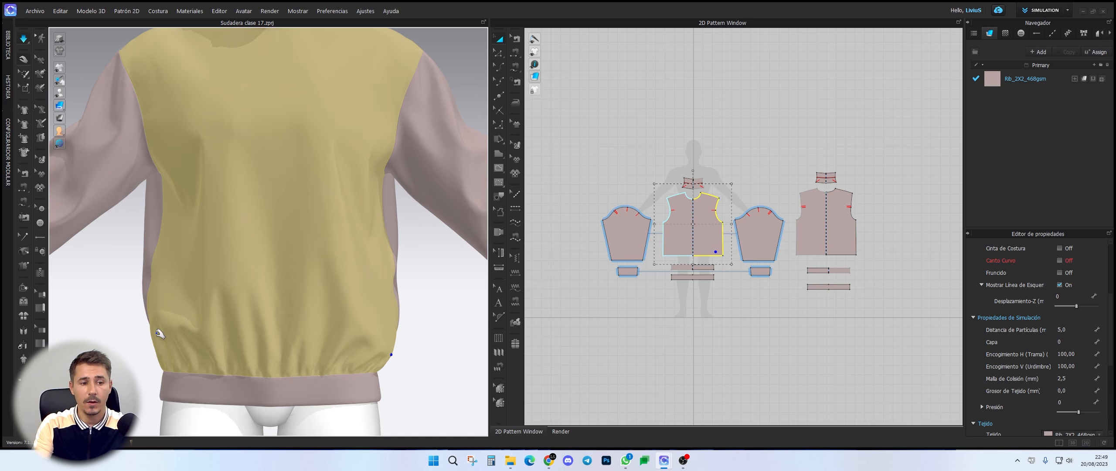
click(147, 352)
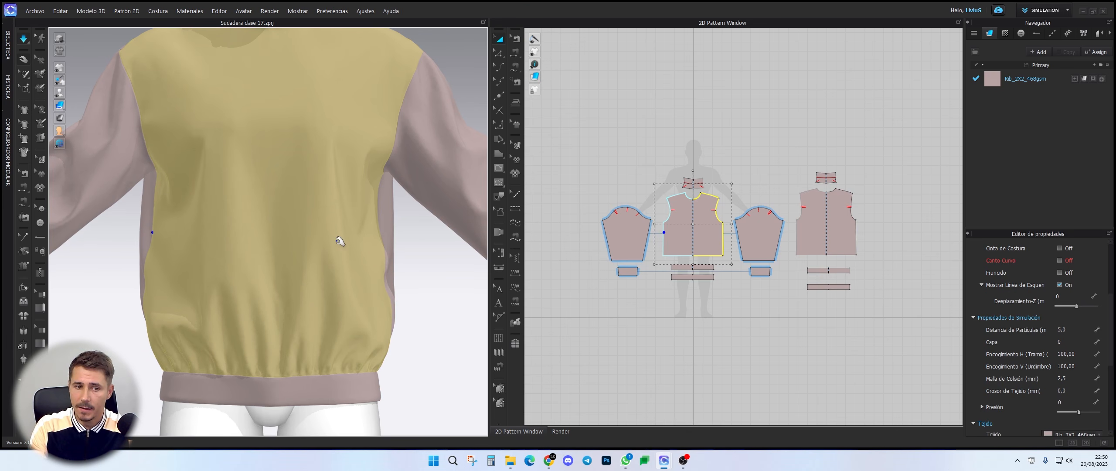
key(space)
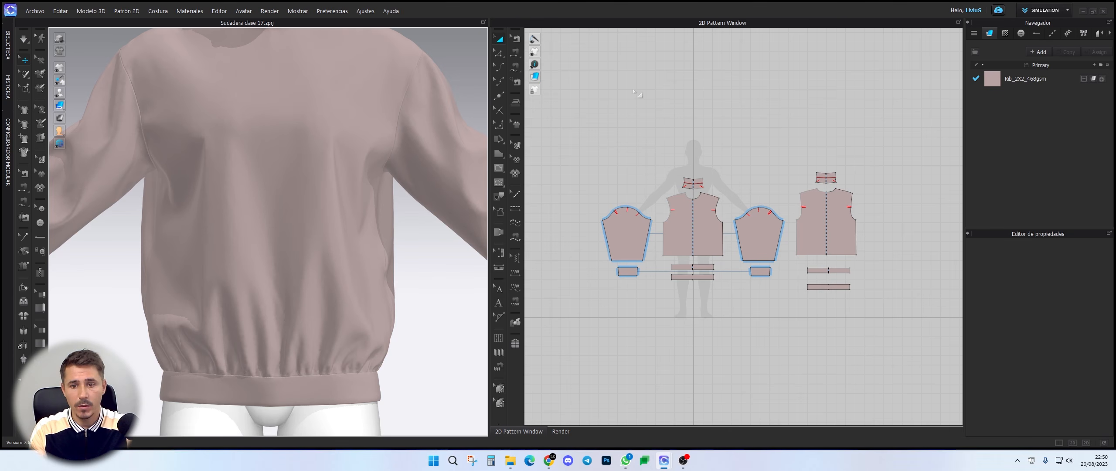
Step: Set the particle distance of all sweatshirt pieces to 3 mm
drag(599, 126, 880, 320)
drag(1002, 351, 1032, 305)
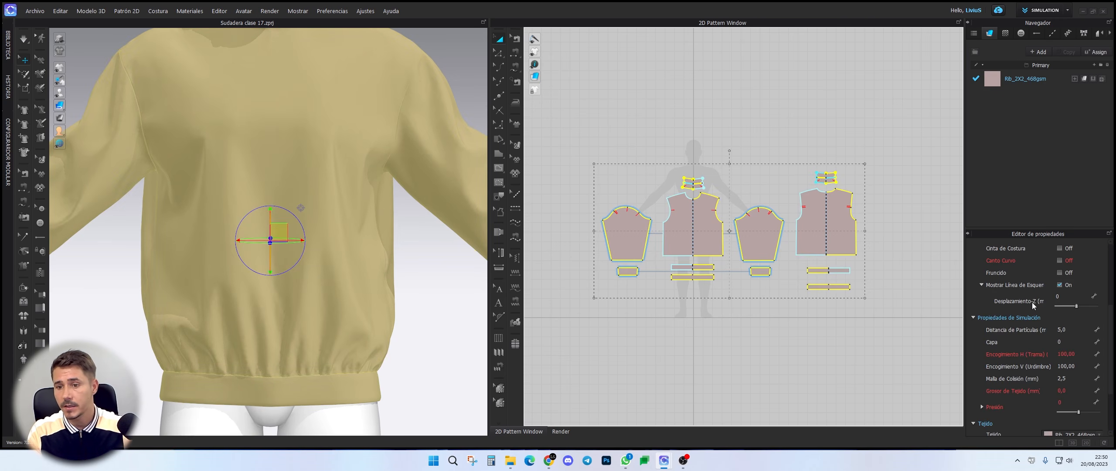
click(1077, 326)
text(3)
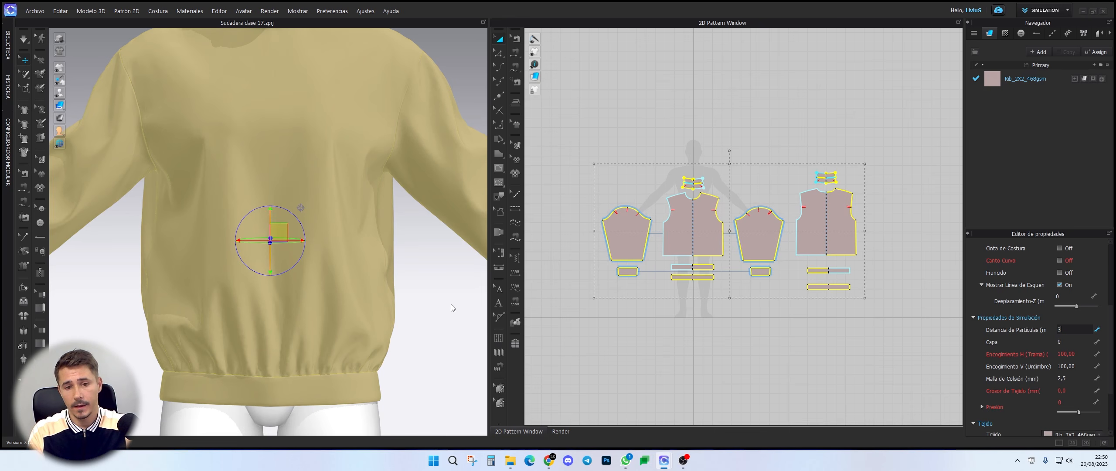
key(Return)
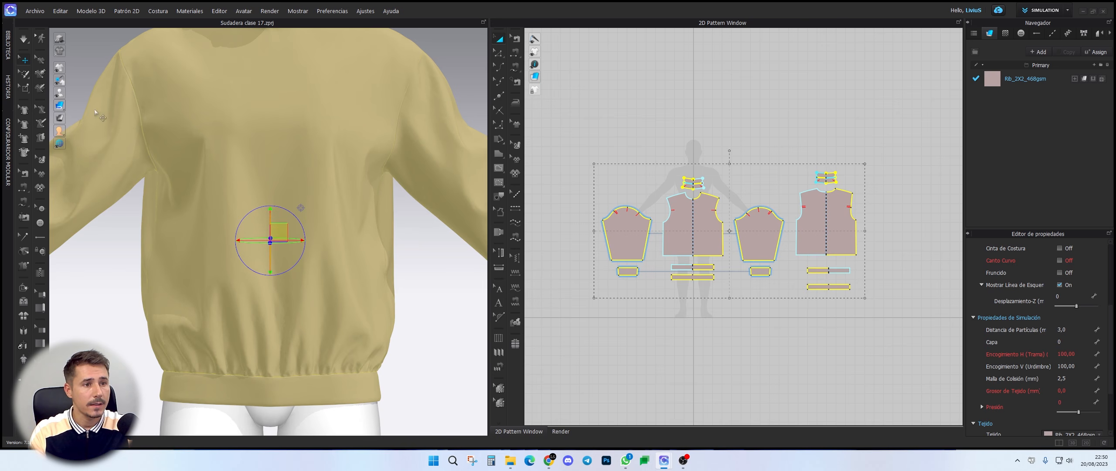
Step: Show the garment as a mesh, inspect its triangle density on the front body up close, and restore the textured surface display
mouse_move(62, 106)
click(109, 107)
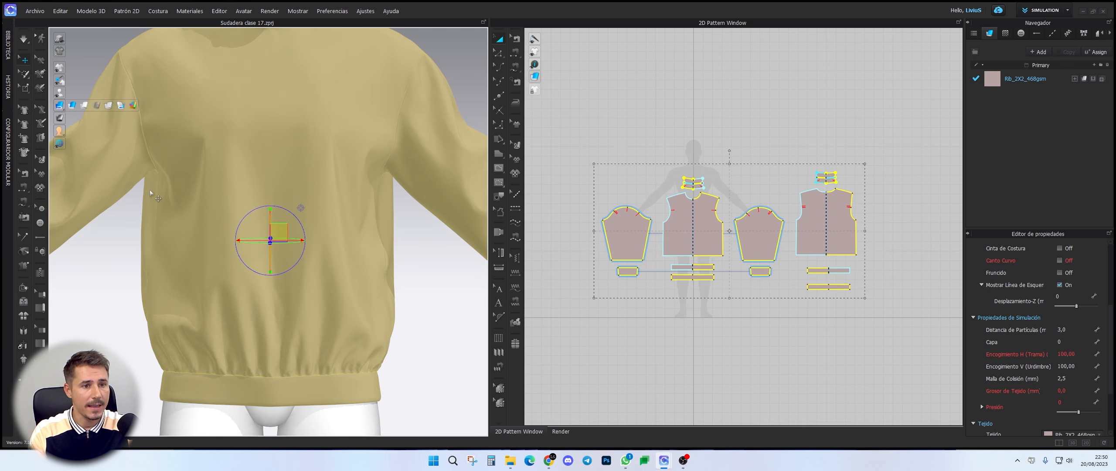
click(109, 106)
scroll(321, 193, down, 4)
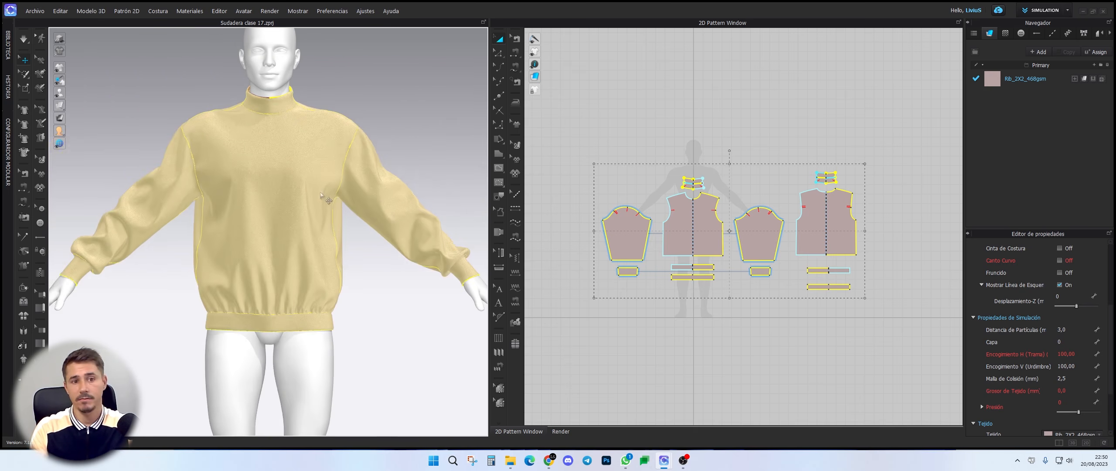
scroll(352, 231, down, 2)
click(406, 123)
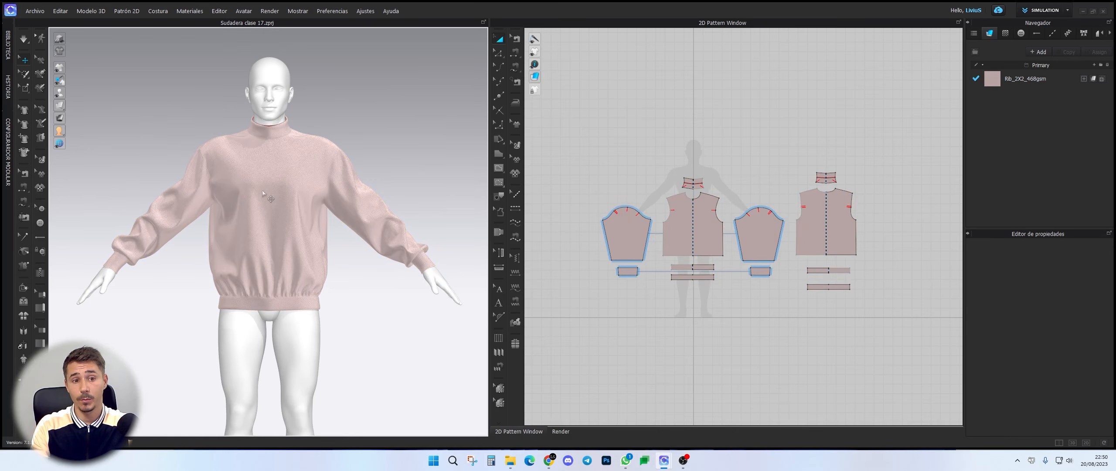
scroll(279, 187, up, 10)
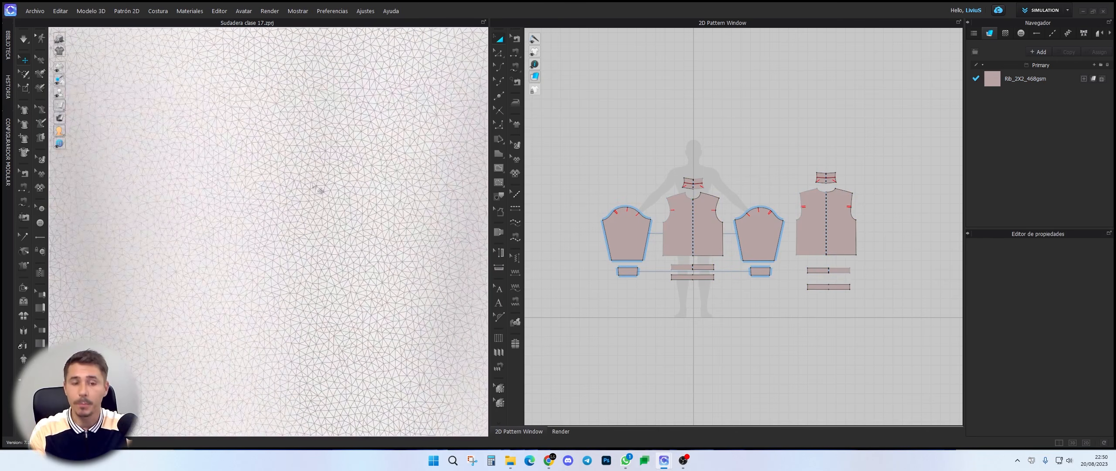
scroll(353, 315, up, 2)
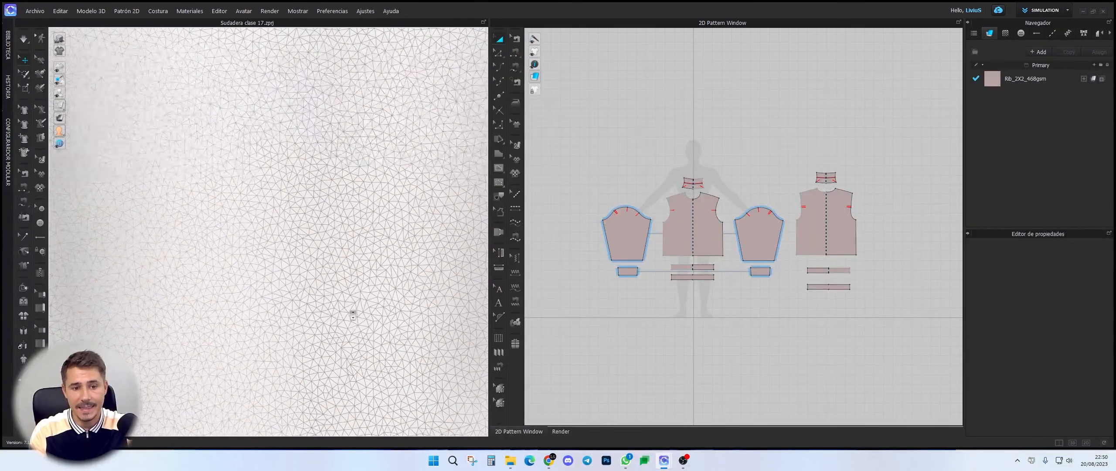
scroll(353, 315, down, 5)
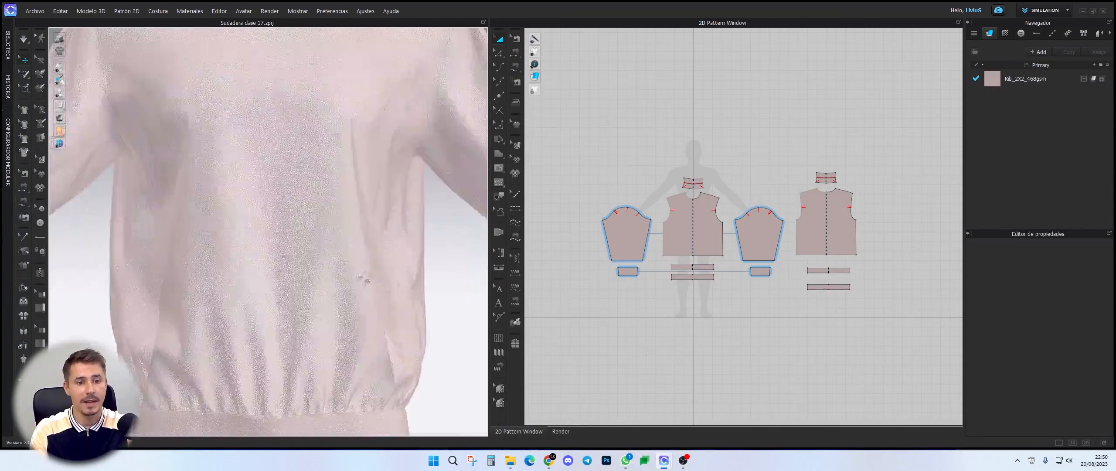
scroll(365, 281, down, 5)
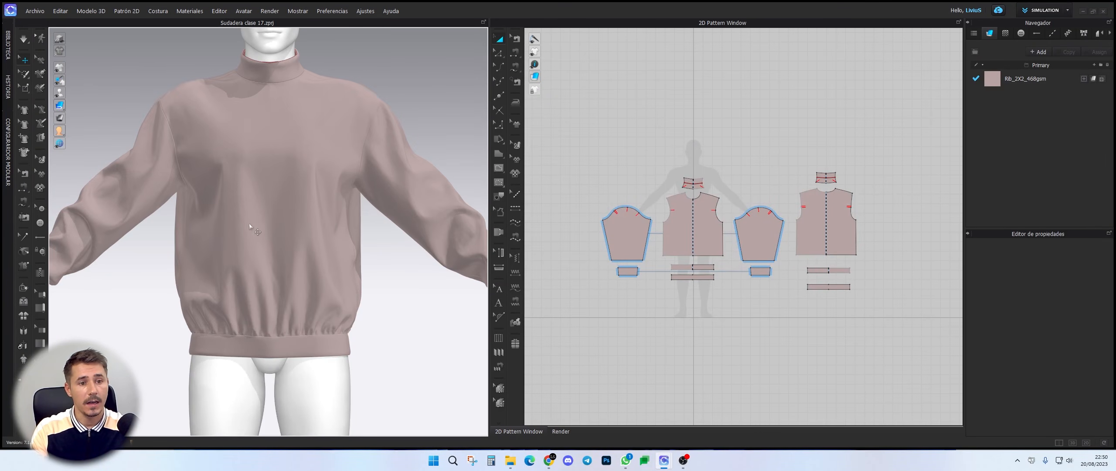
Step: Try simulating the sweatshirt while pulling the front piece outward near the hem, stop the simulation and undo the deformation
key(space)
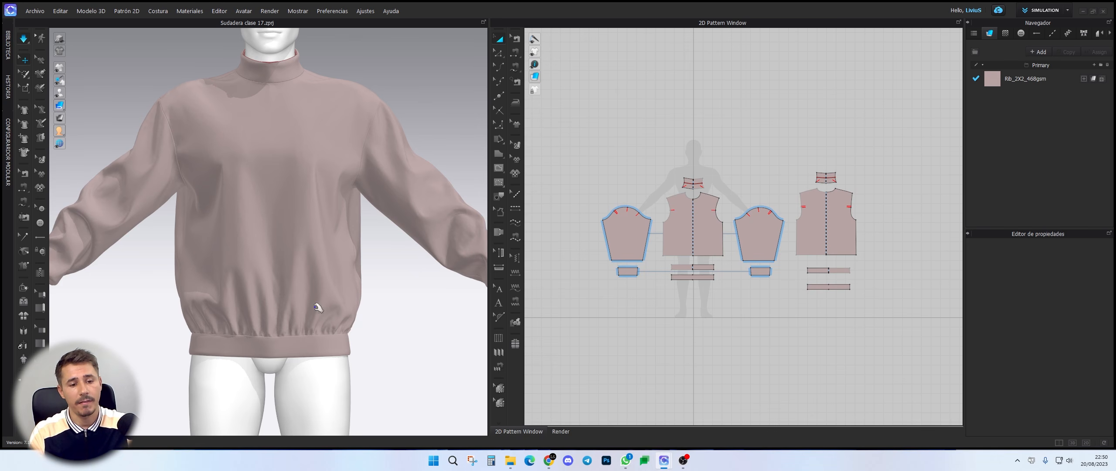
click(400, 303)
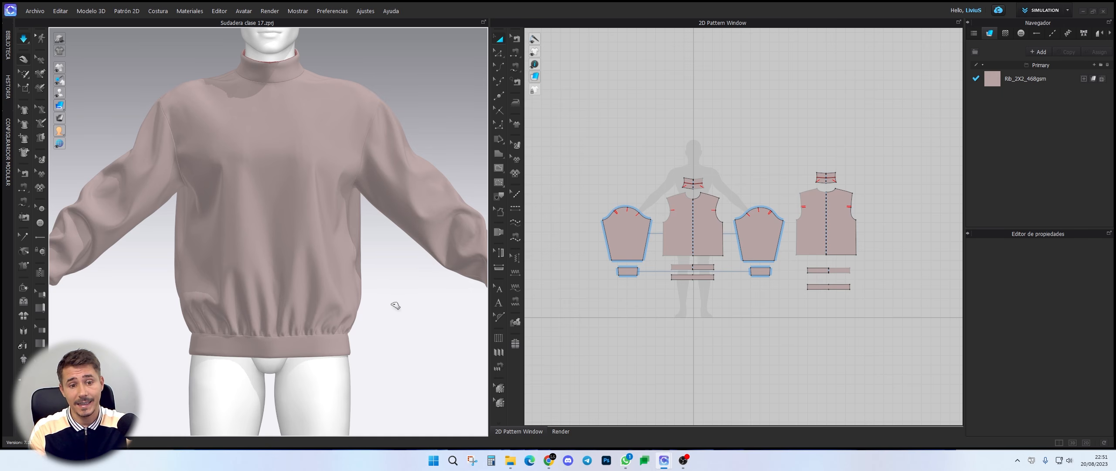
drag(356, 297, 444, 394)
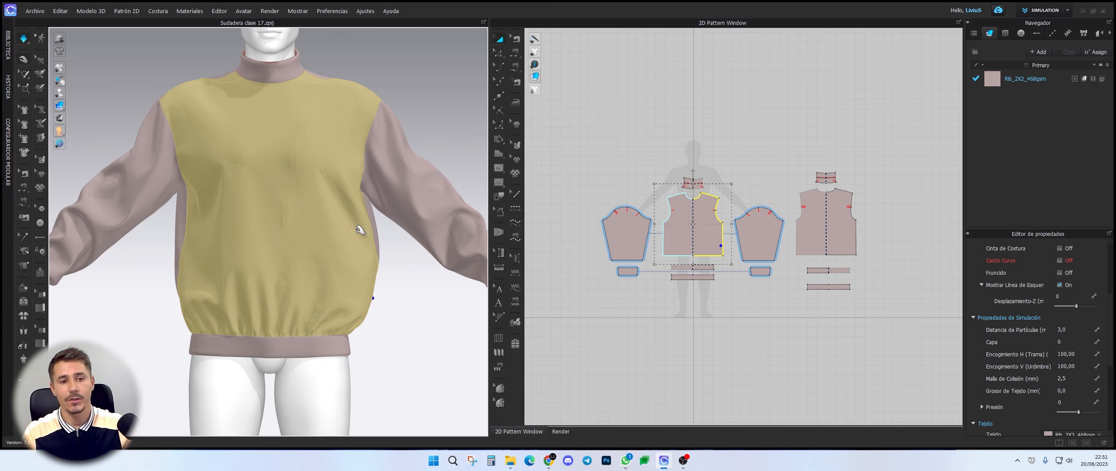
key(space)
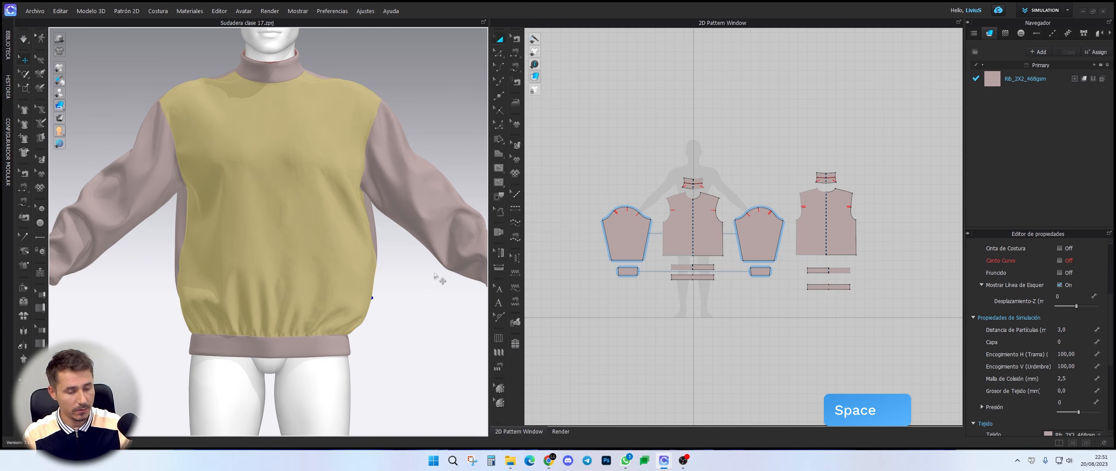
key(ctrl+z)
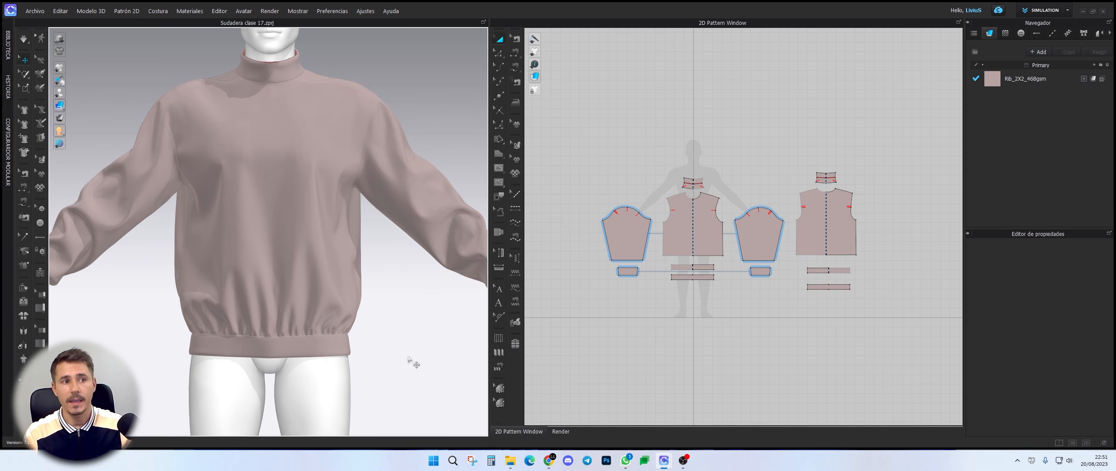
Step: Switch the avatar's display style to mesh
scroll(414, 364, down, 5)
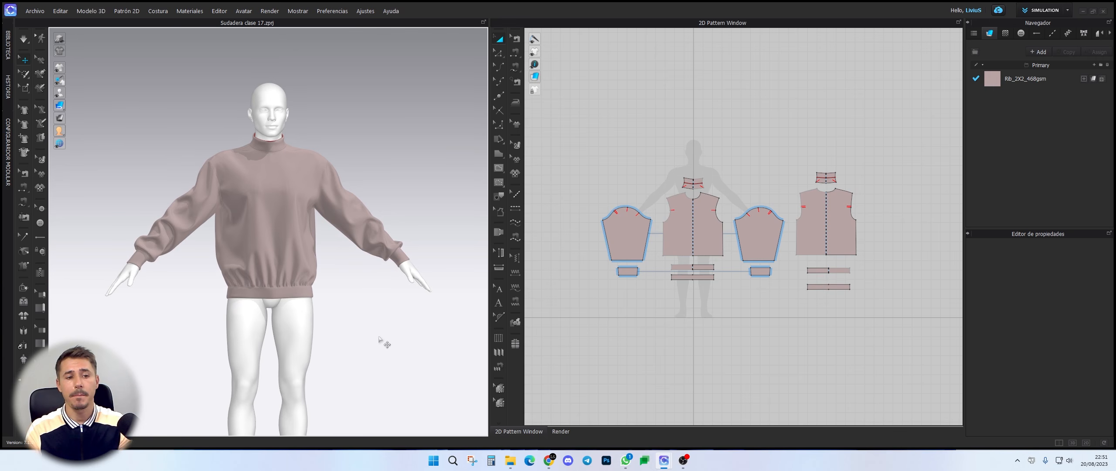
right_drag(339, 334, 305, 293)
scroll(299, 290, up, 5)
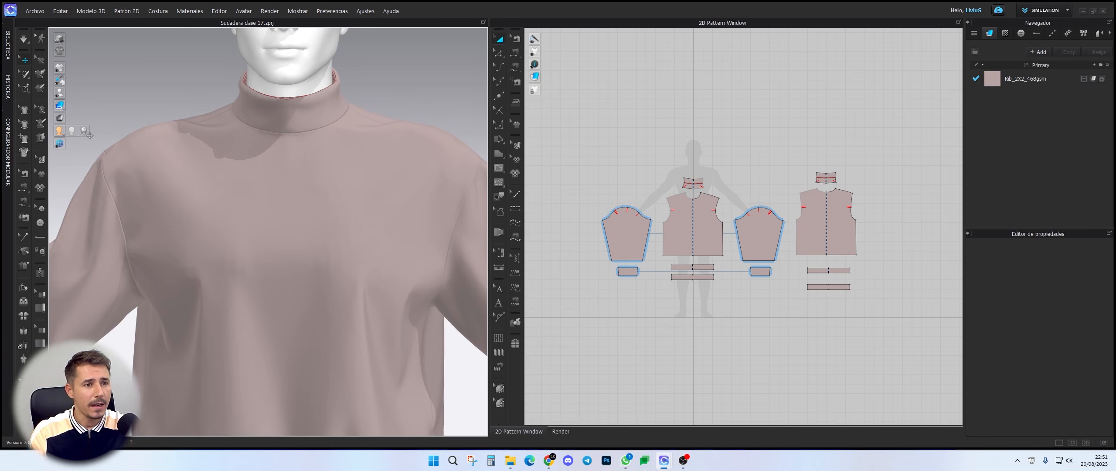
click(84, 130)
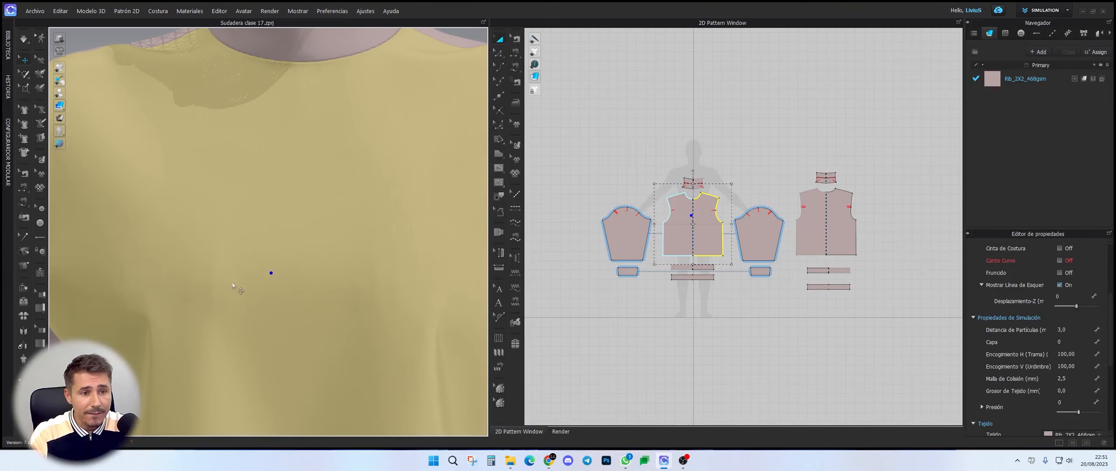
Step: Examine how the sweatshirt's chest, collar and shoulders sit against the avatar mesh from the front and behind
scroll(236, 283, down, 4)
click(389, 98)
scroll(290, 232, up, 3)
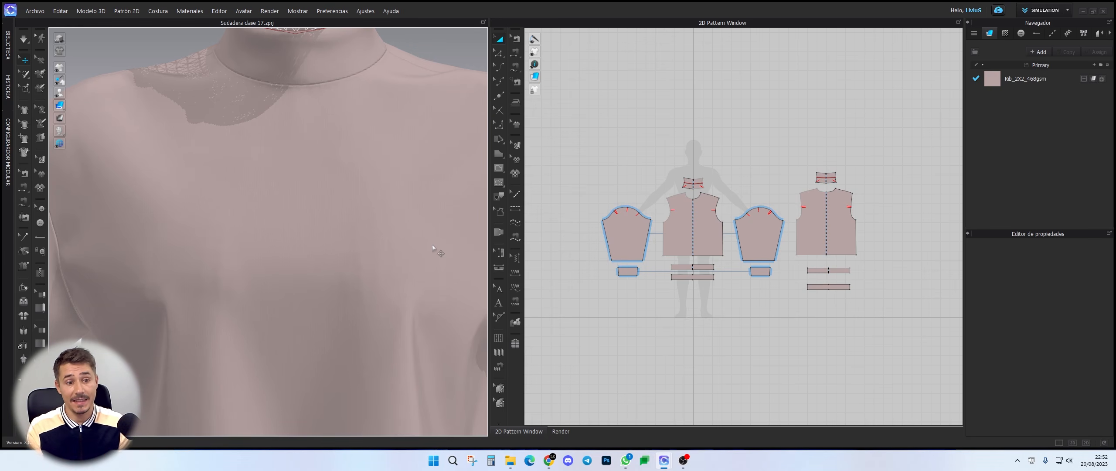
scroll(298, 250, down, 10)
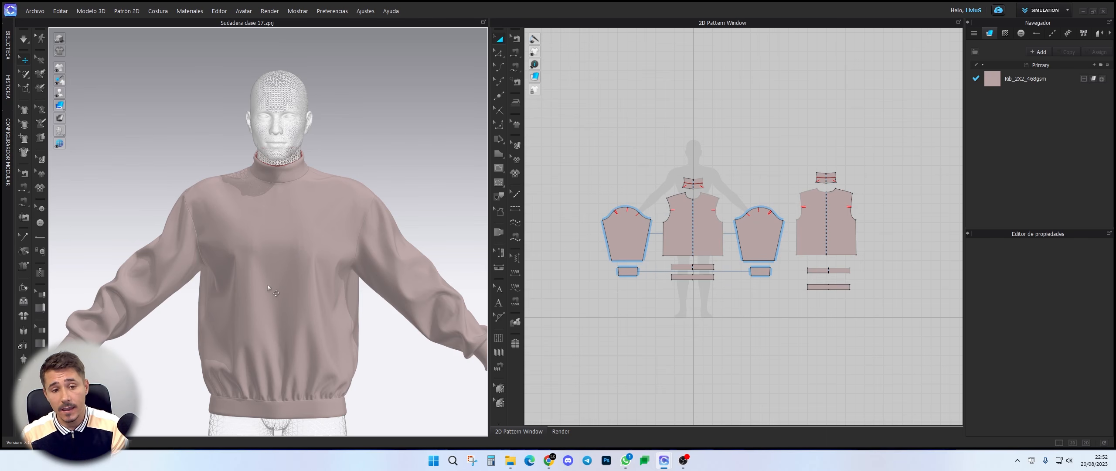
scroll(218, 244, up, 5)
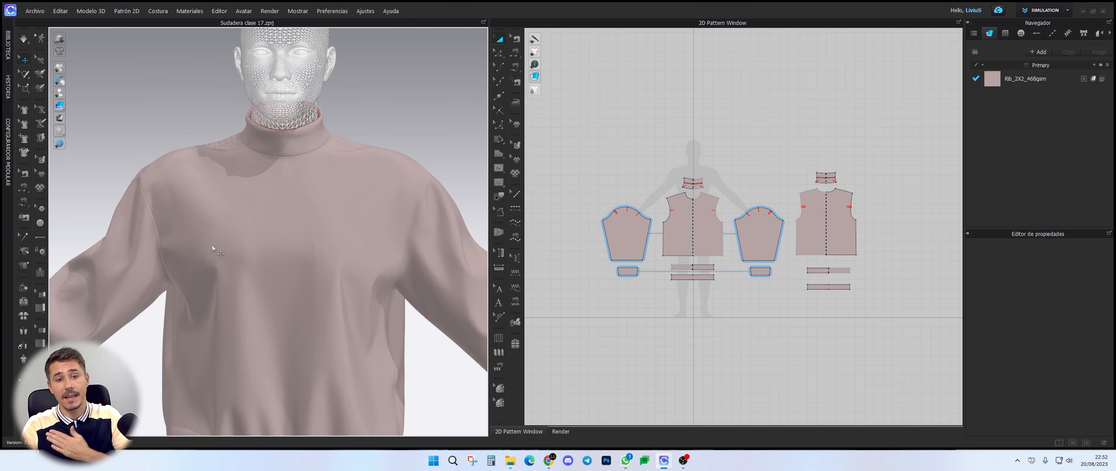
right_drag(401, 273, 356, 208)
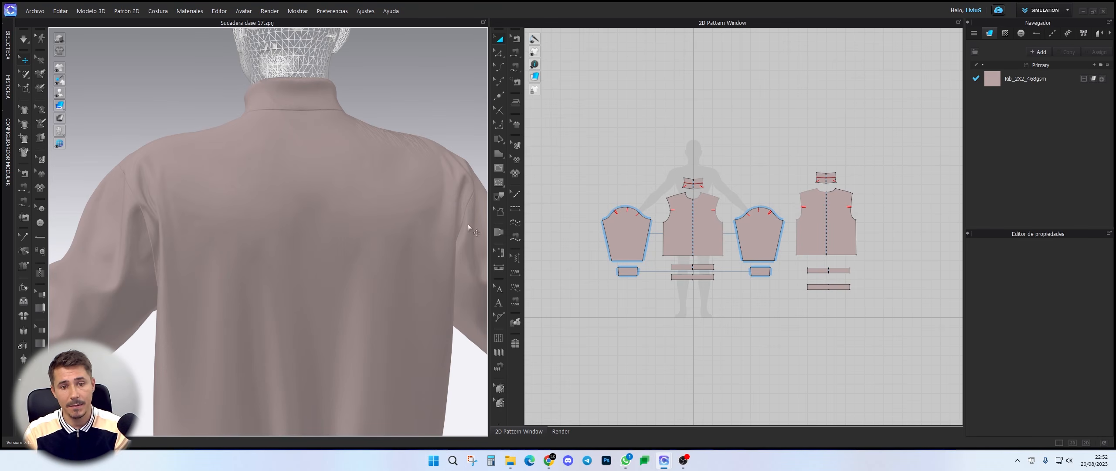
right_drag(468, 226, 352, 246)
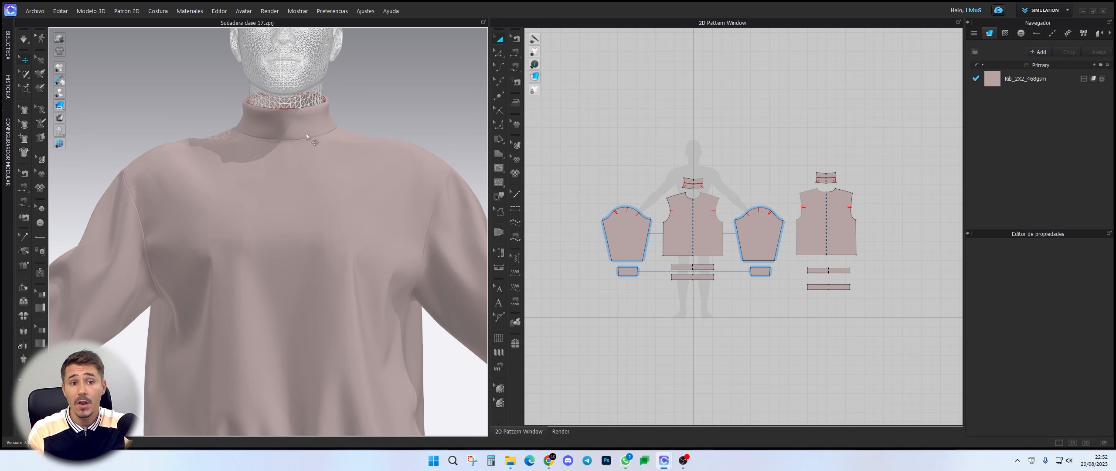
Step: Set the avatar mesh's skin offset to 3 mm in its surface properties
click(314, 94)
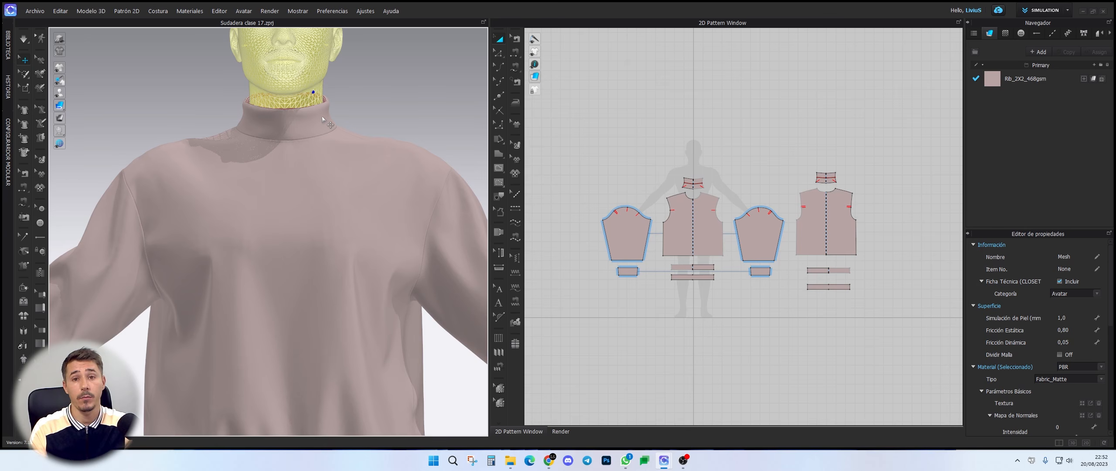
click(1075, 317)
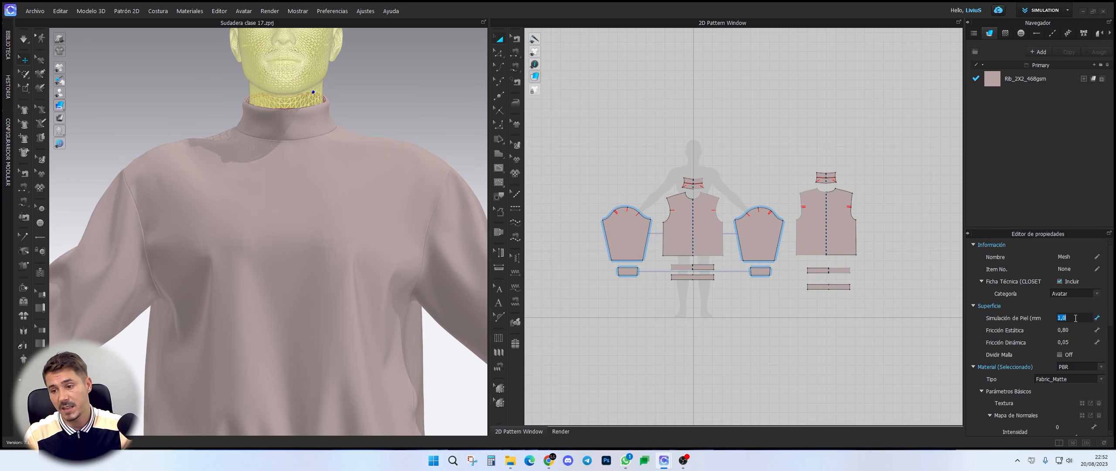
text(3)
key(Return)
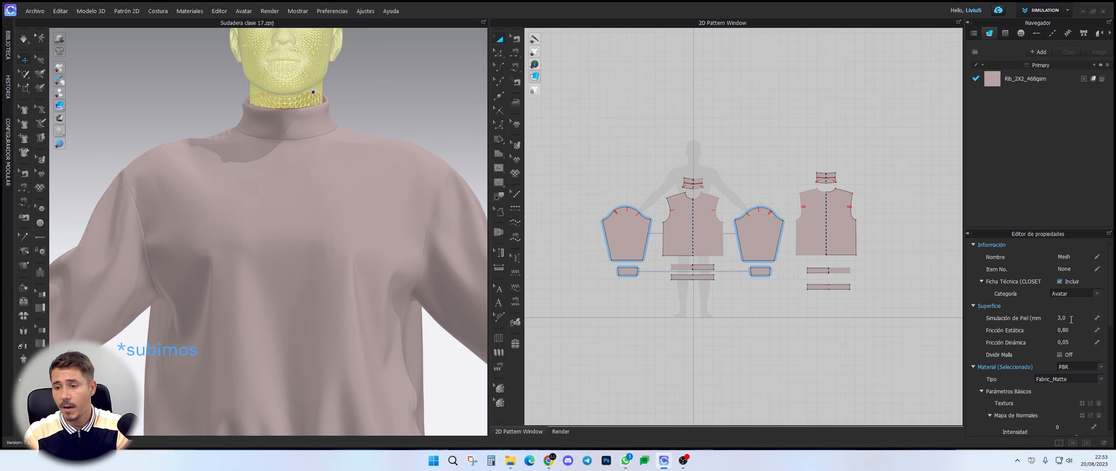
Step: Check the simulation properties, including particle distance and collision thickness, of all pattern pieces together and of the back collar piece alone
drag(570, 145, 944, 329)
scroll(1036, 354, down, 2)
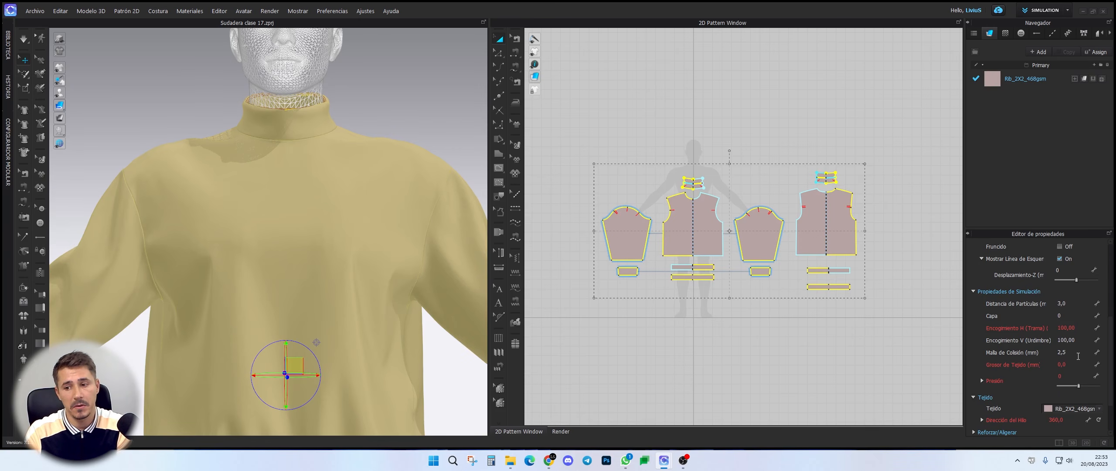
click(822, 60)
scroll(827, 177, up, 4)
click(840, 181)
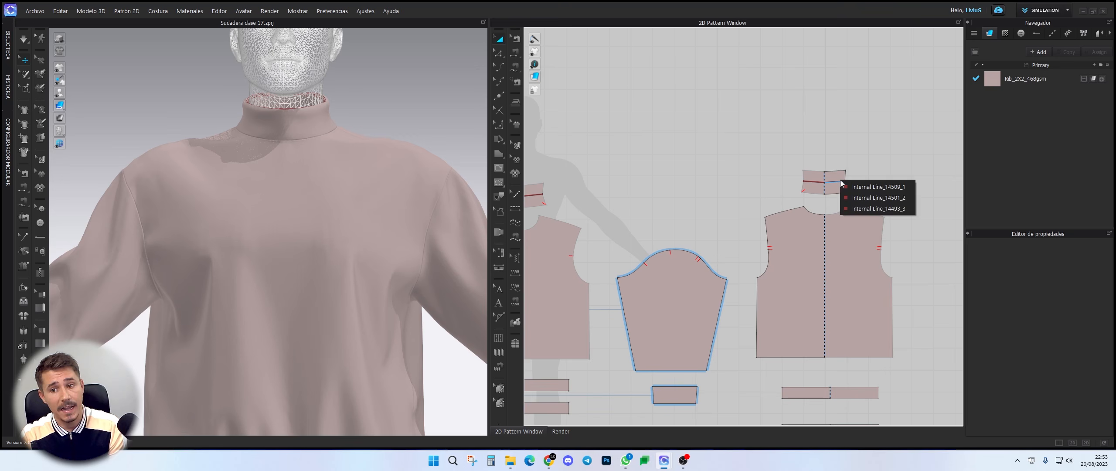
click(865, 186)
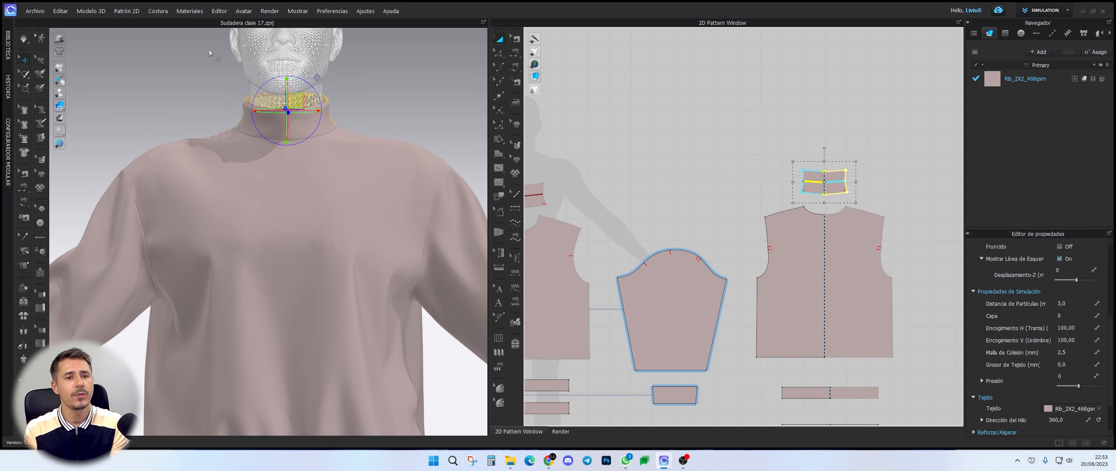
Step: Clear the collar selection and view the whole sweatshirt on the avatar from the front
click(355, 80)
scroll(307, 272, down, 5)
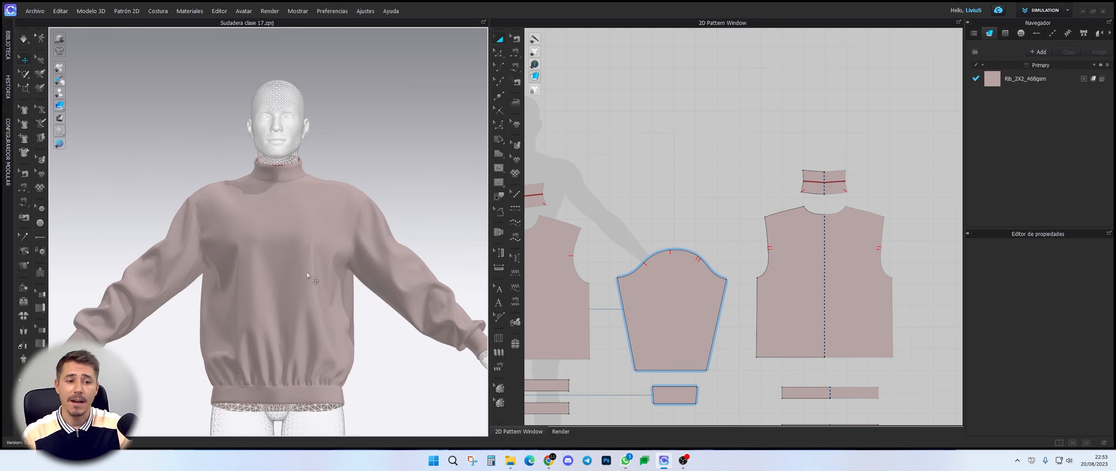
scroll(393, 212, down, 2)
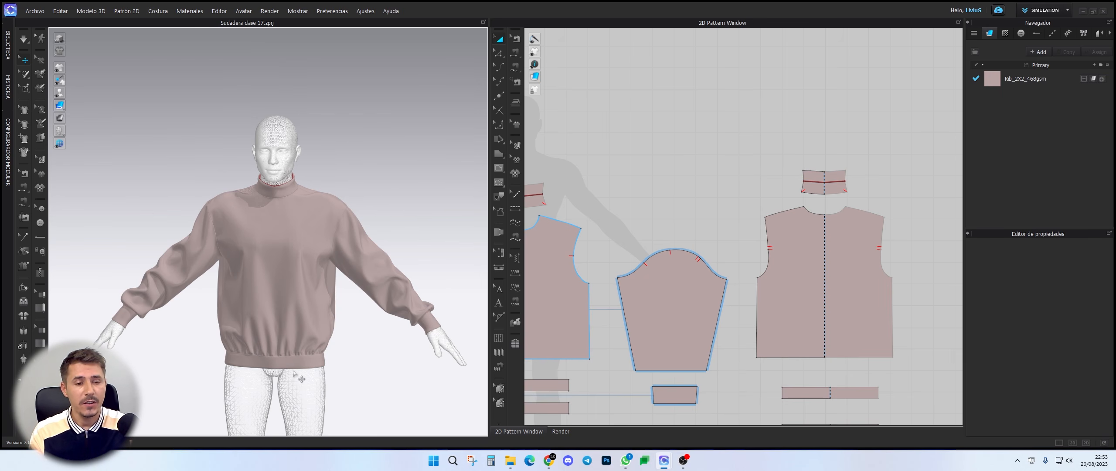
right_drag(301, 379, 337, 311)
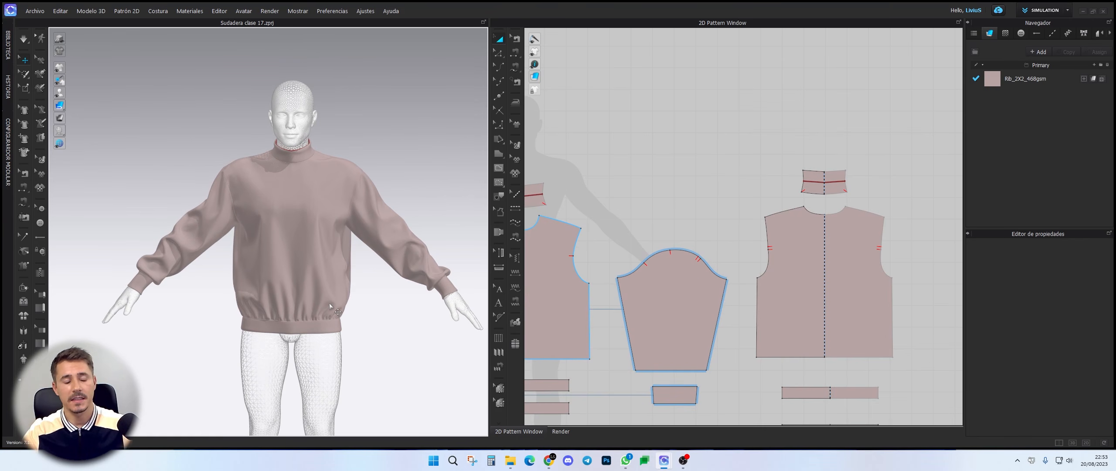